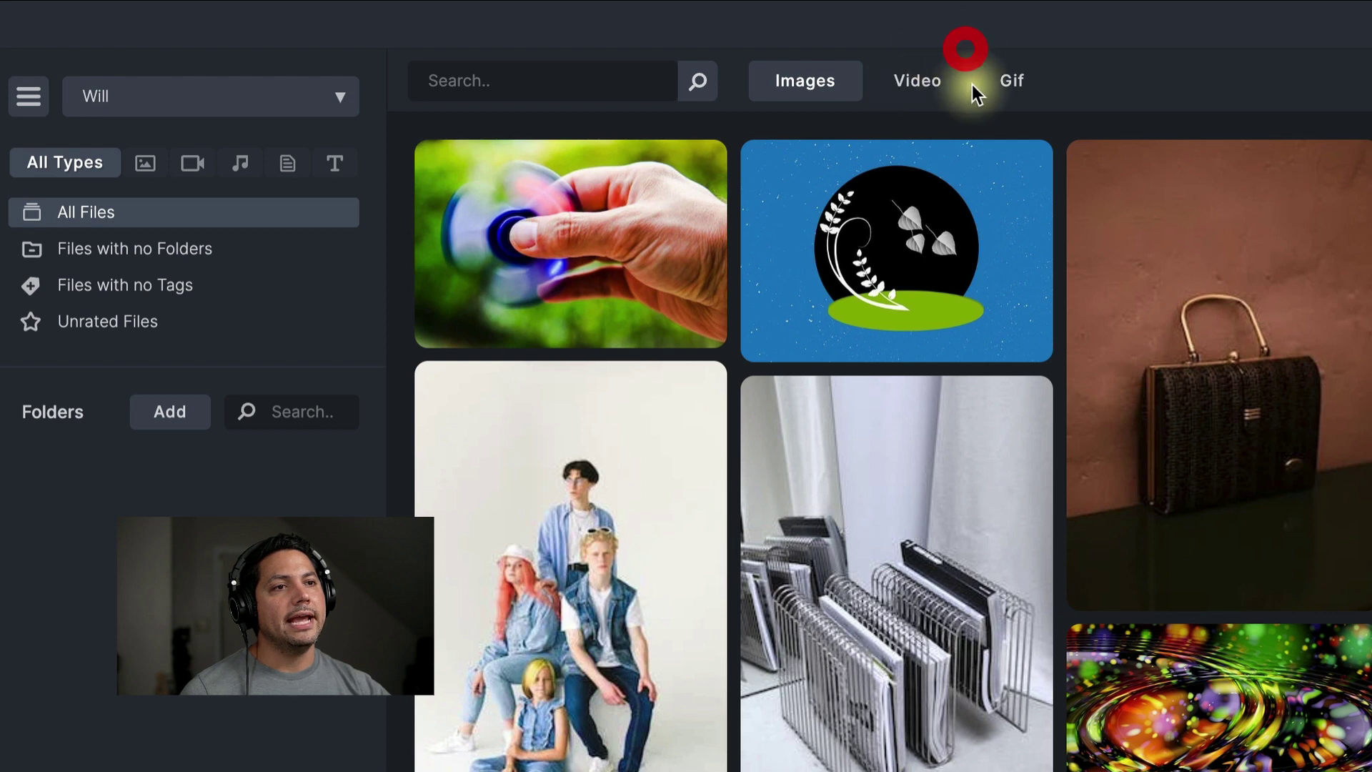
Step: Search the free media images for 'wildlife'
click(583, 84)
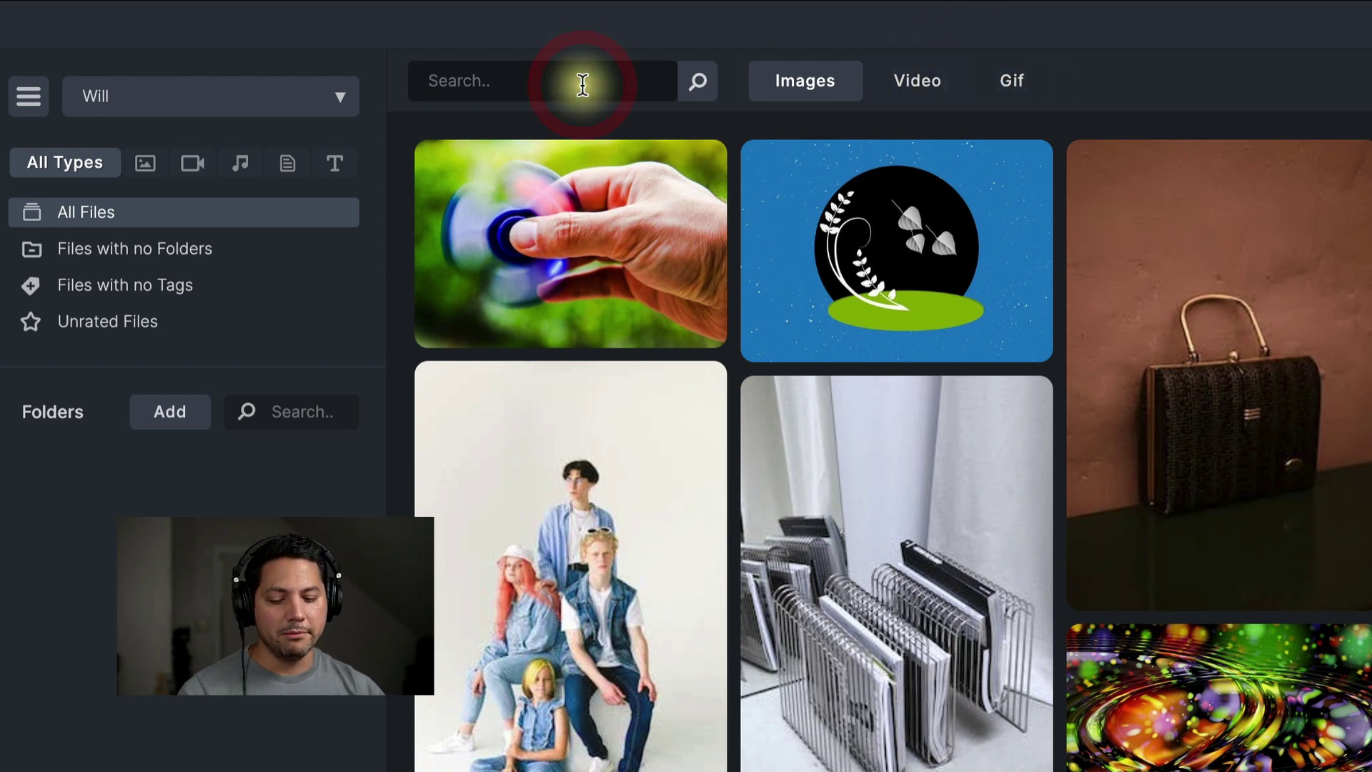
text(wild)
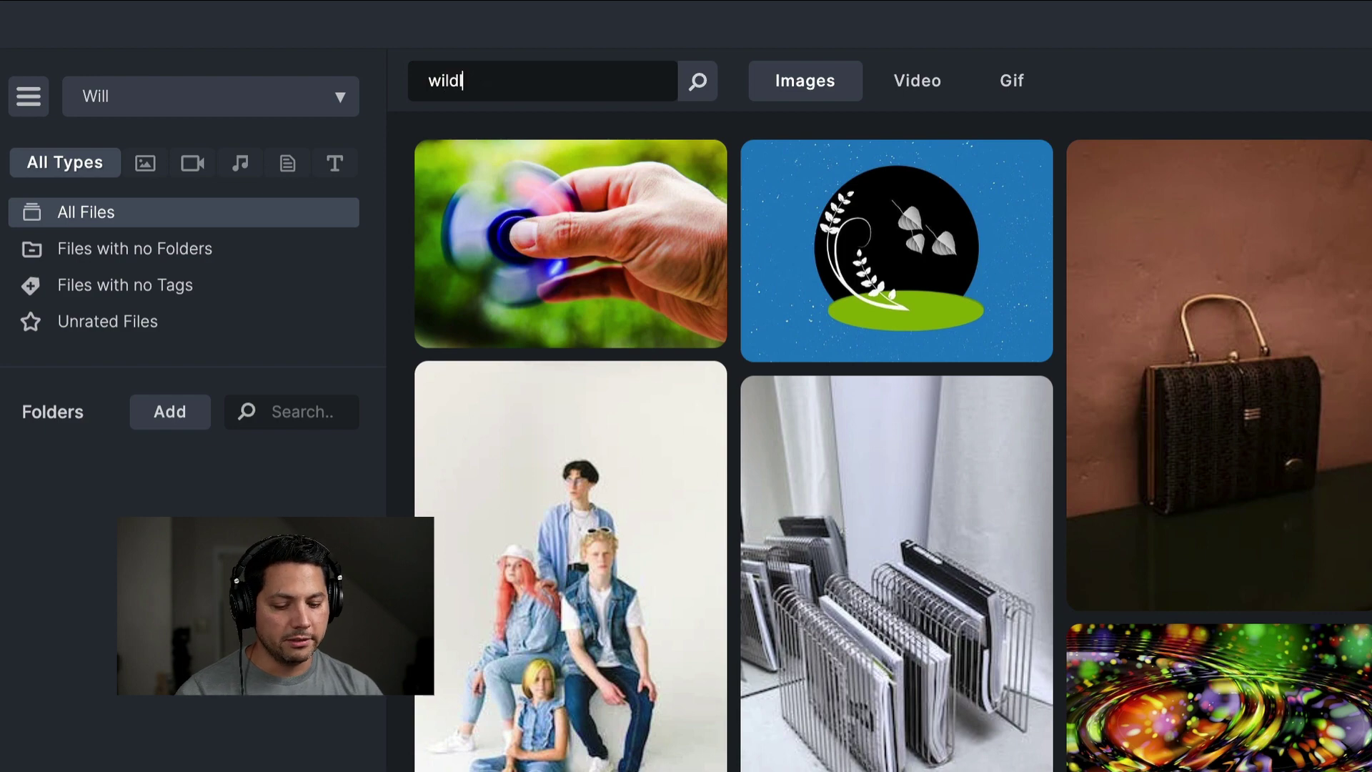
text(life)
key(Return)
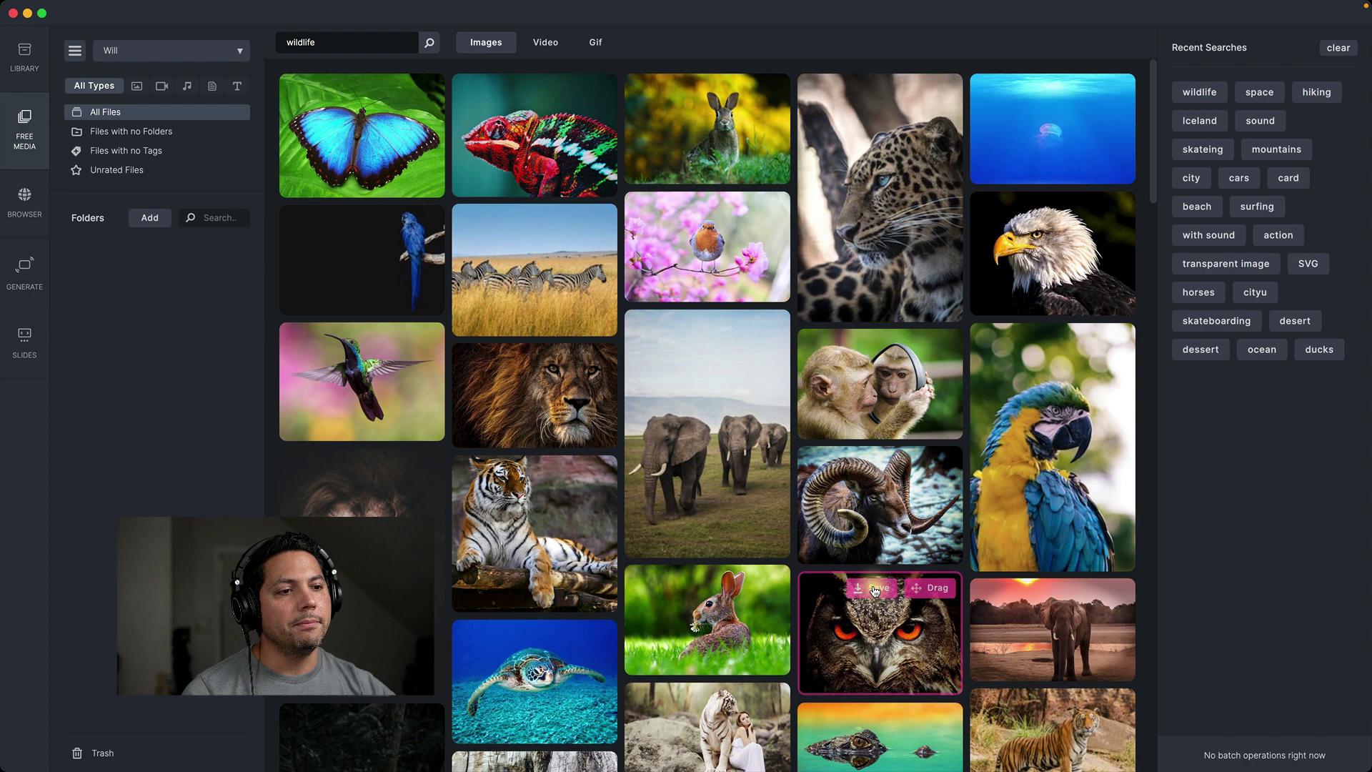
Step: Save the white tiger, sea turtle and sunset elephant photos from the wildlife results
scroll(874, 576, down, 8)
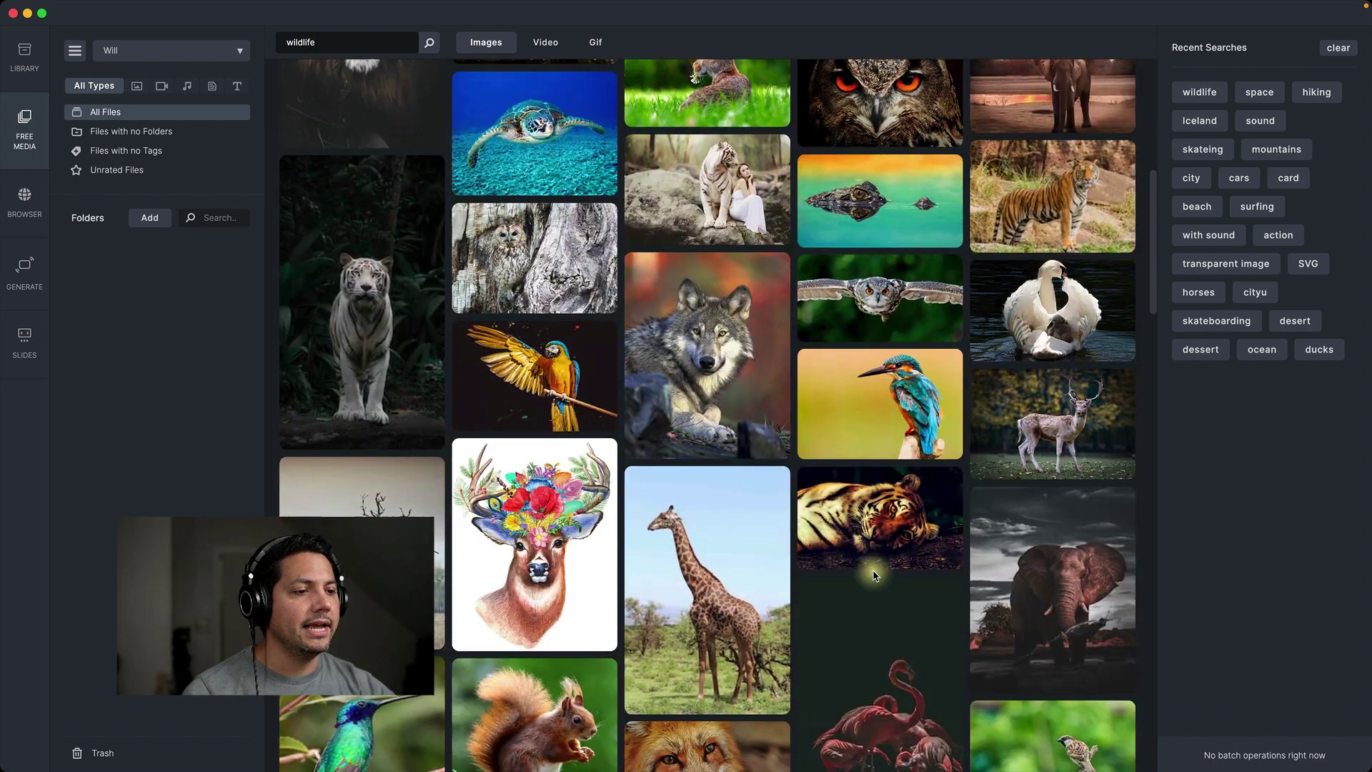
mouse_move(325, 243)
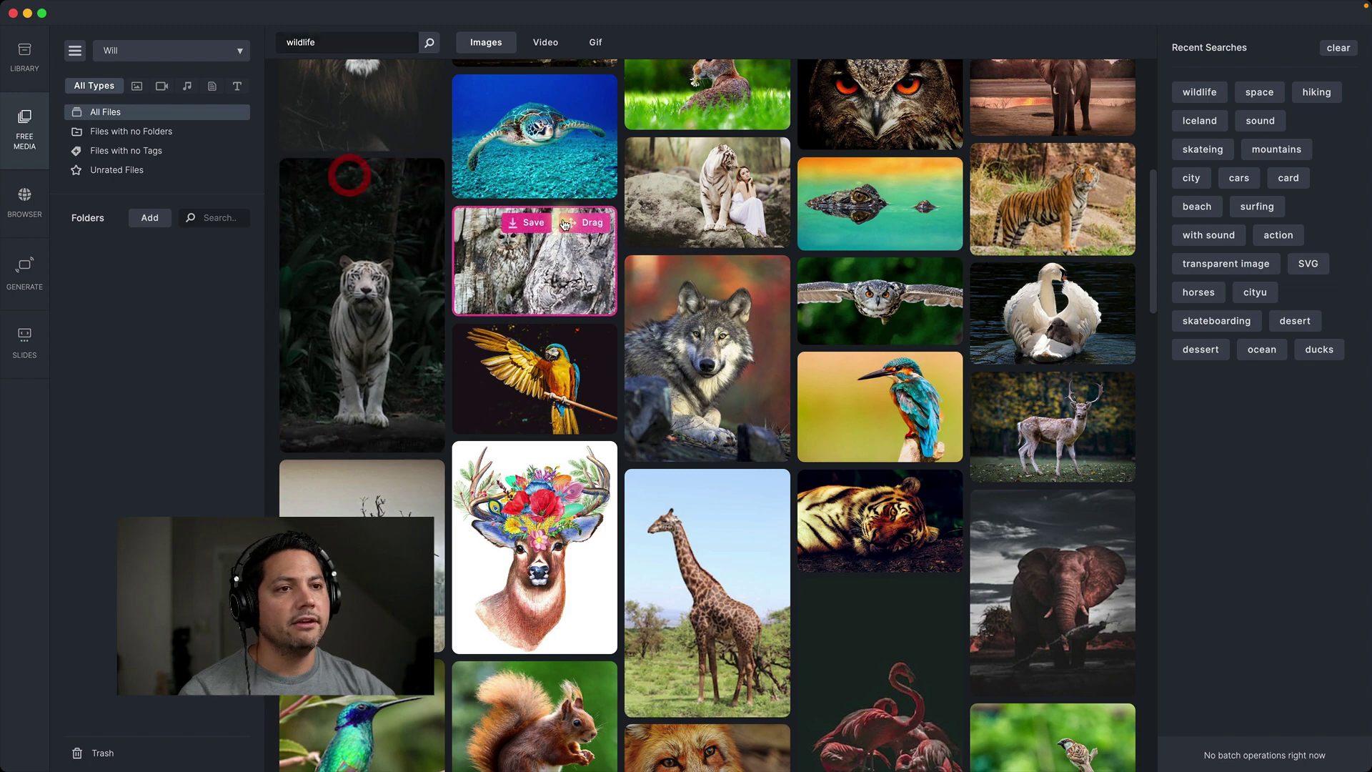
scroll(519, 322, up, 4)
mouse_move(518, 321)
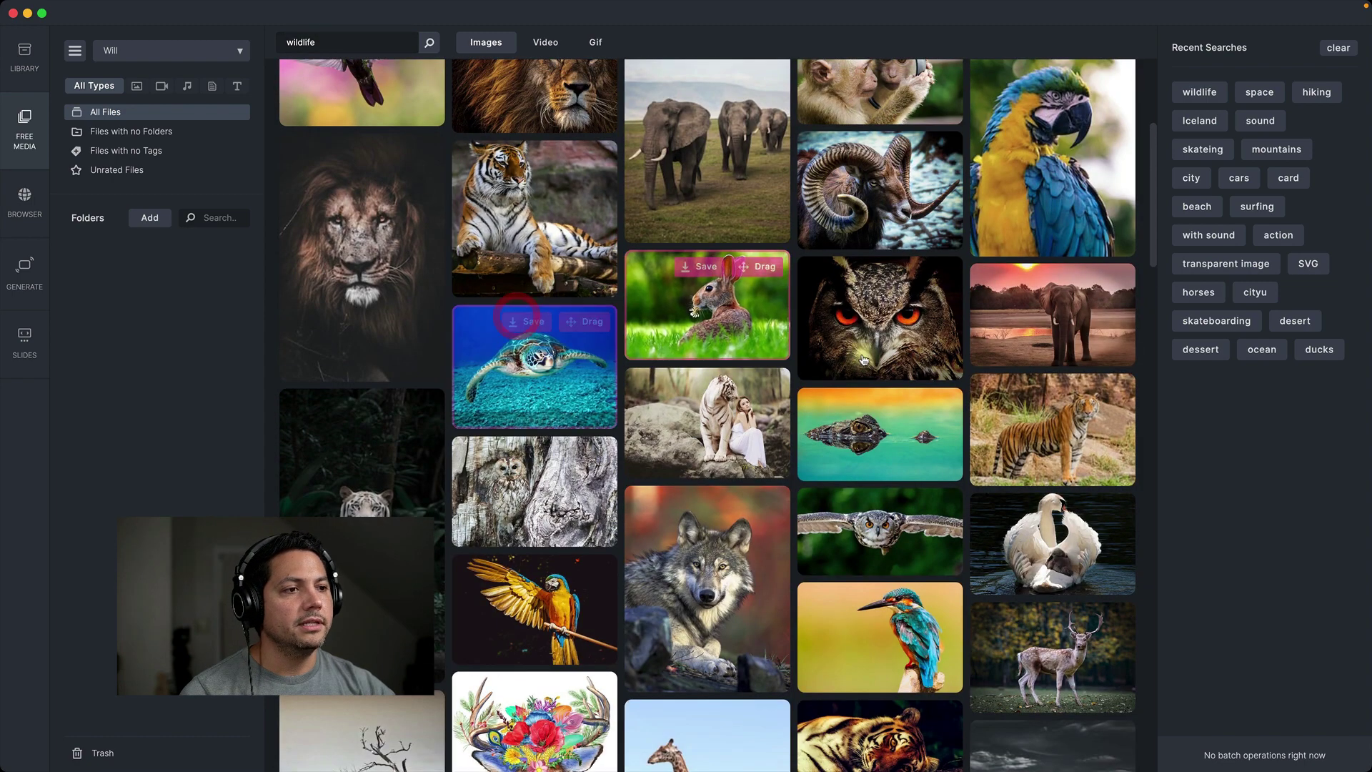
mouse_move(1030, 284)
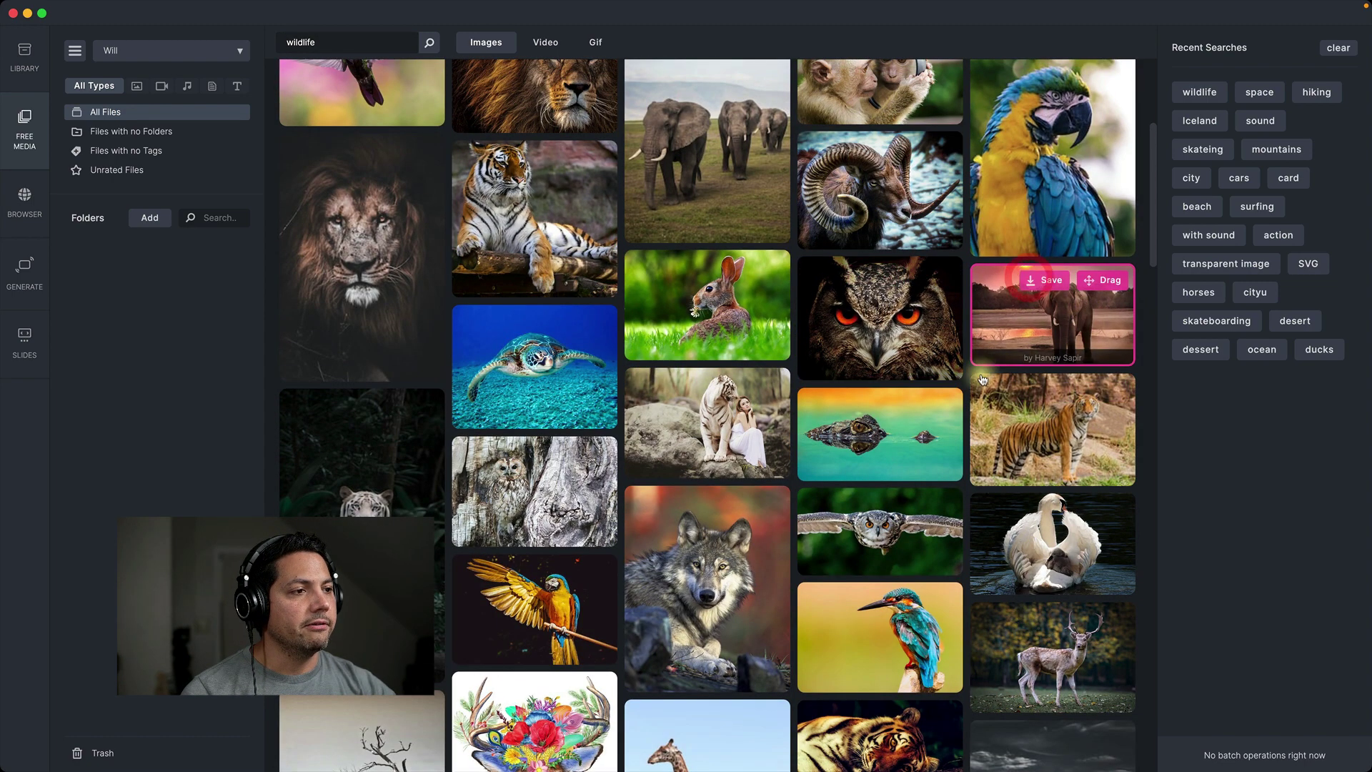
mouse_move(983, 381)
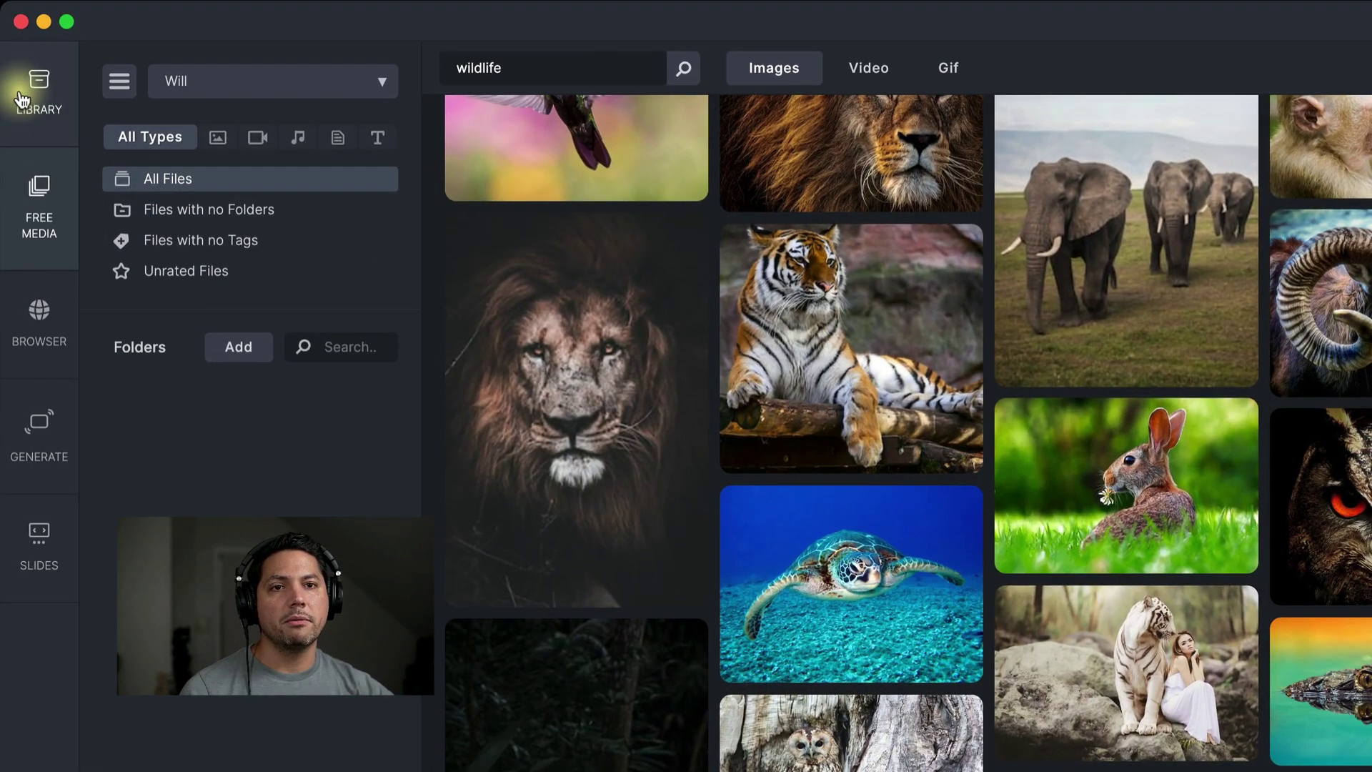
Step: Switch to the Library to check the elephant, turtle and tiger JPGs are there
click(14, 60)
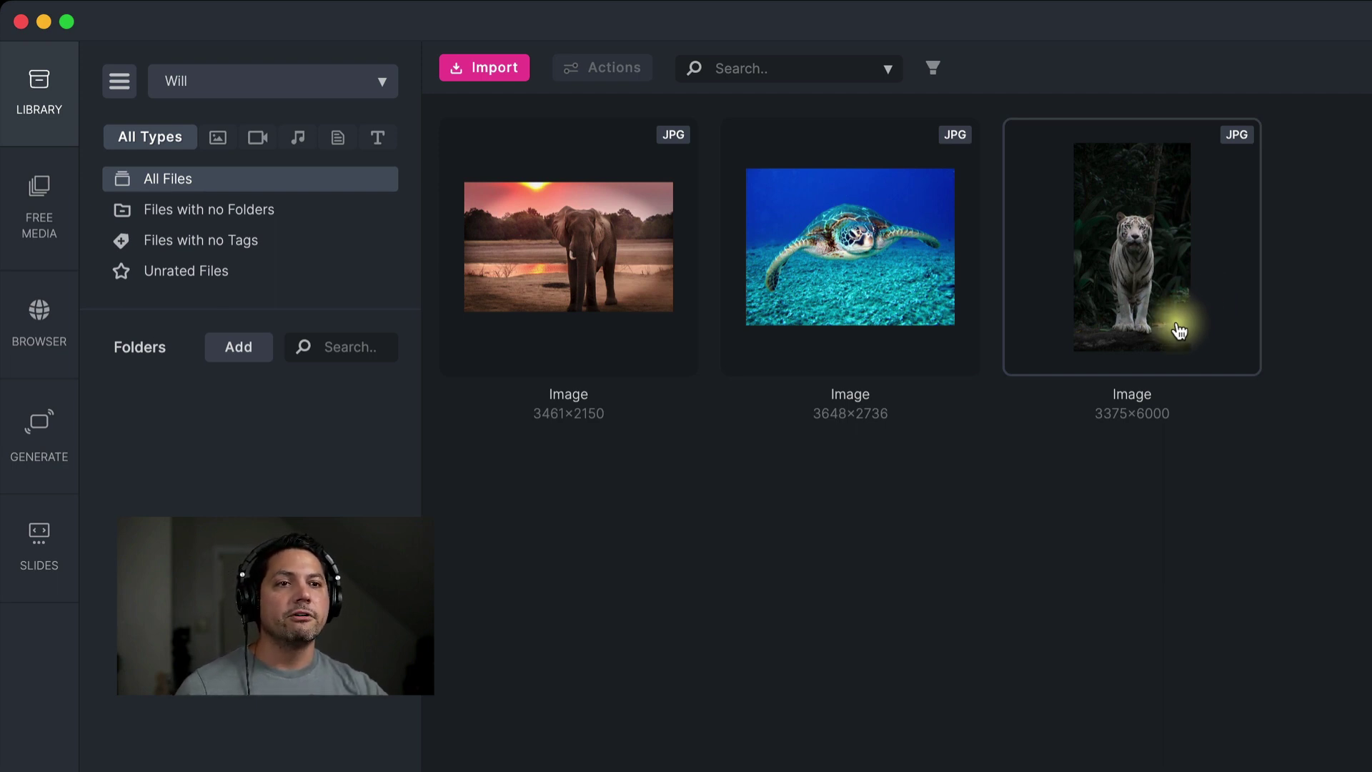
Step: Replace the wildlife search with an 'ocean' search of free videos
click(47, 202)
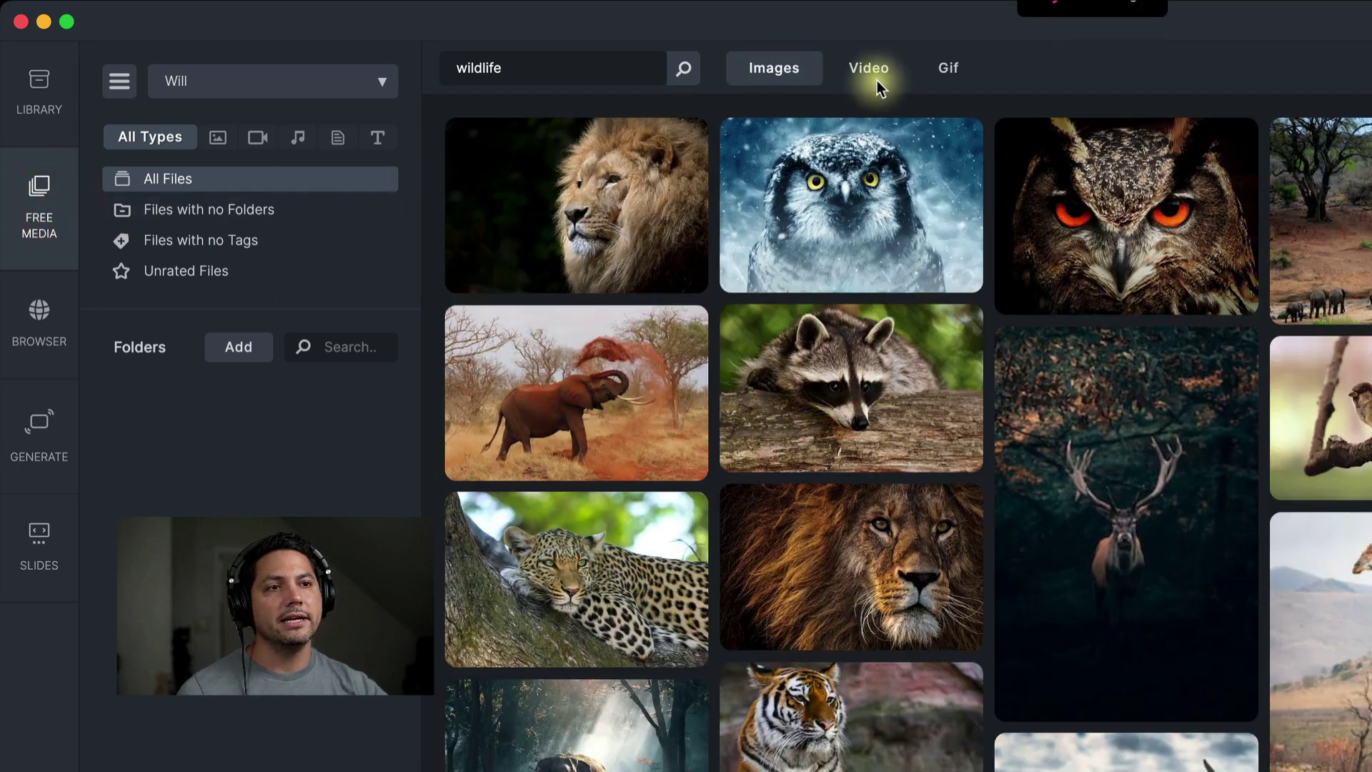
click(870, 73)
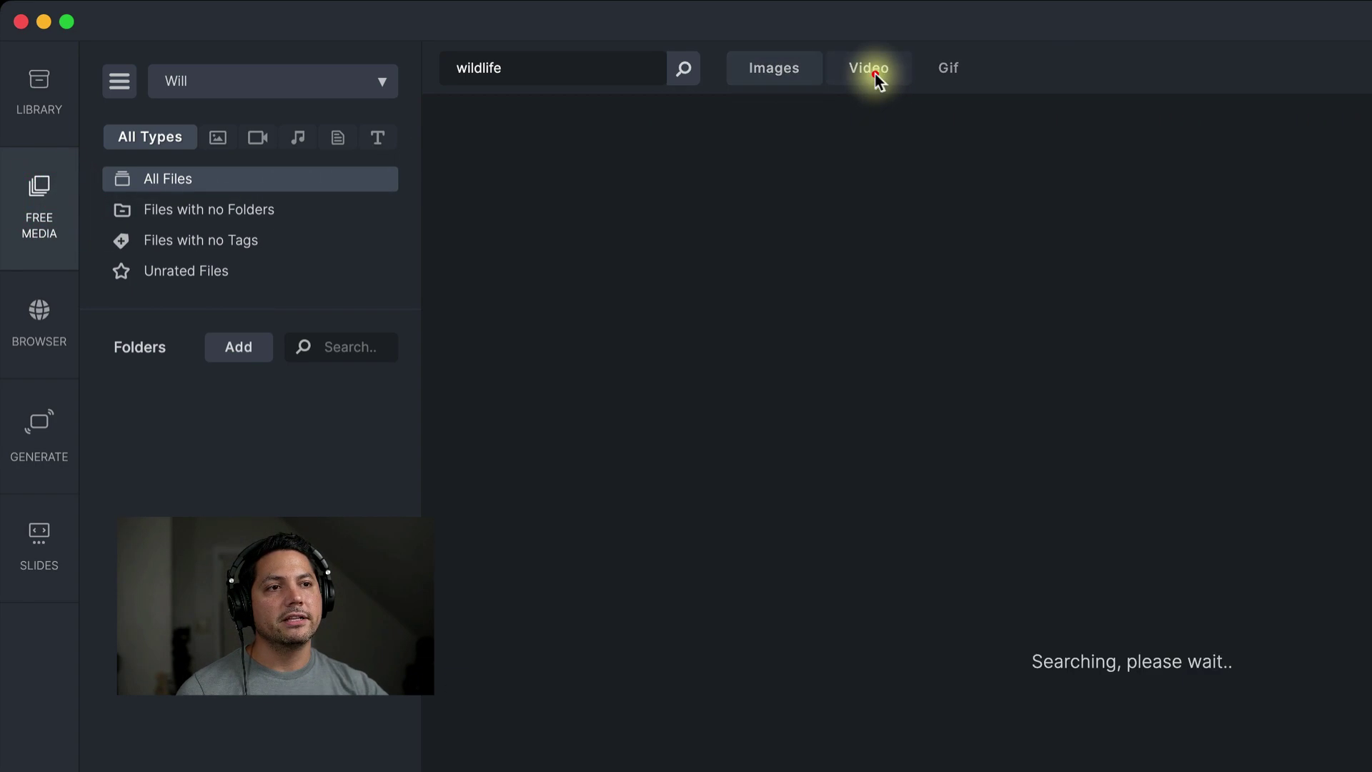
double_click(556, 67)
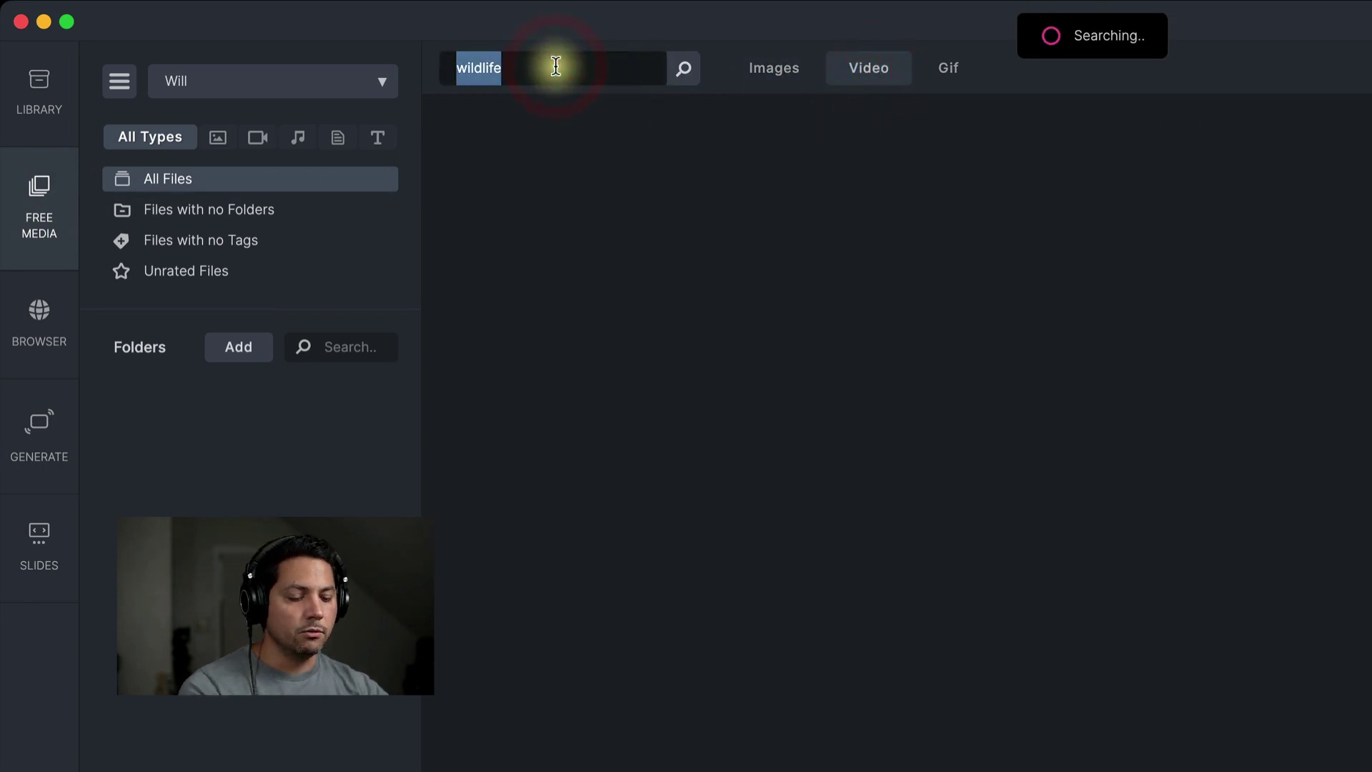
key(BackSpace)
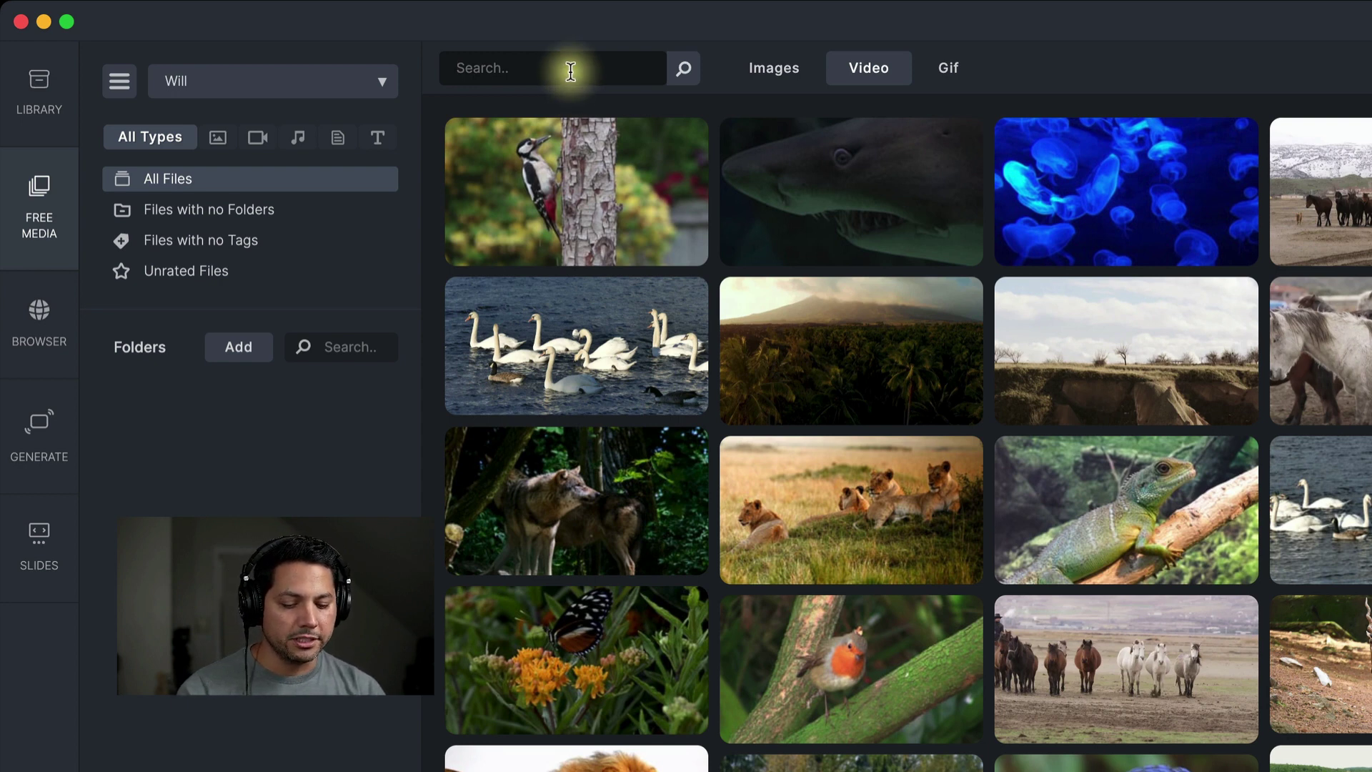
text(ocean)
key(Return)
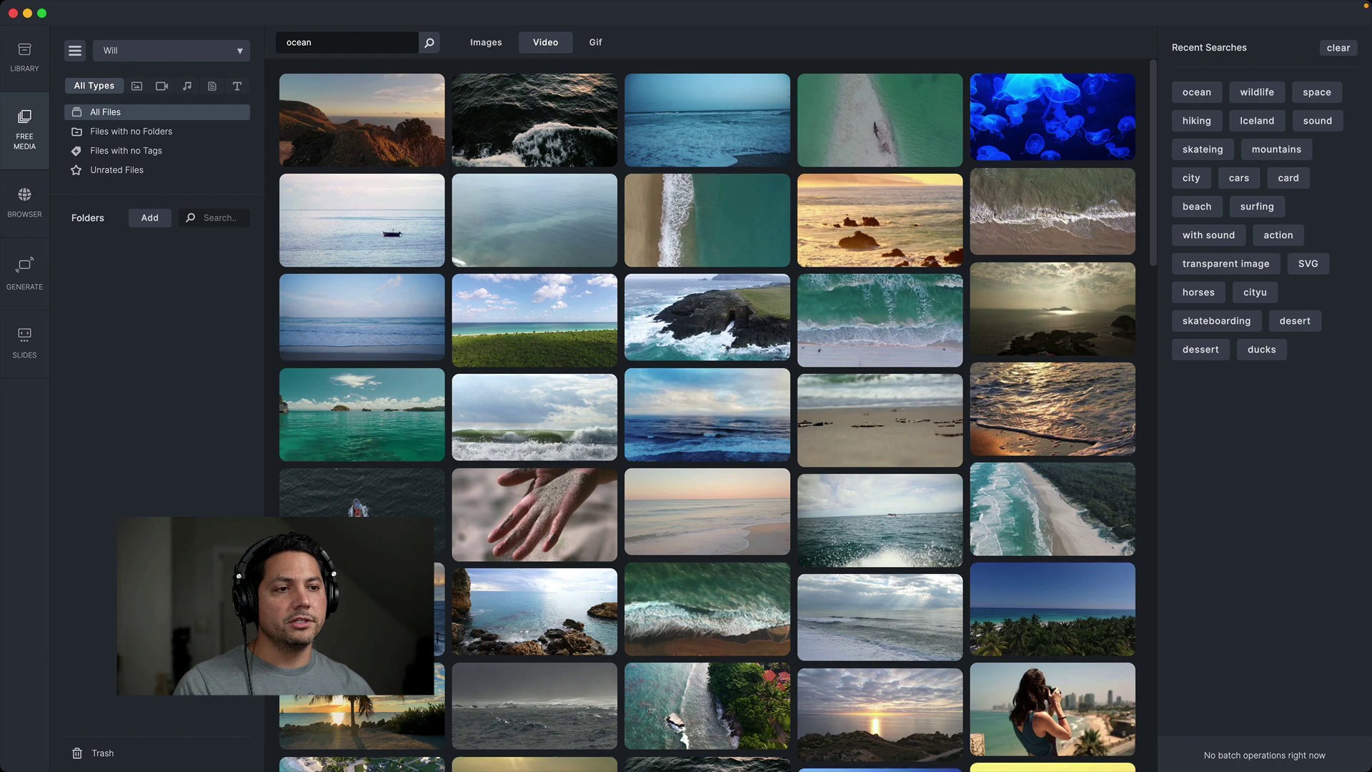
Step: Save the aerial beach clip, the shoreline aerial clip and the hand pouring sand clip
mouse_move(512, 319)
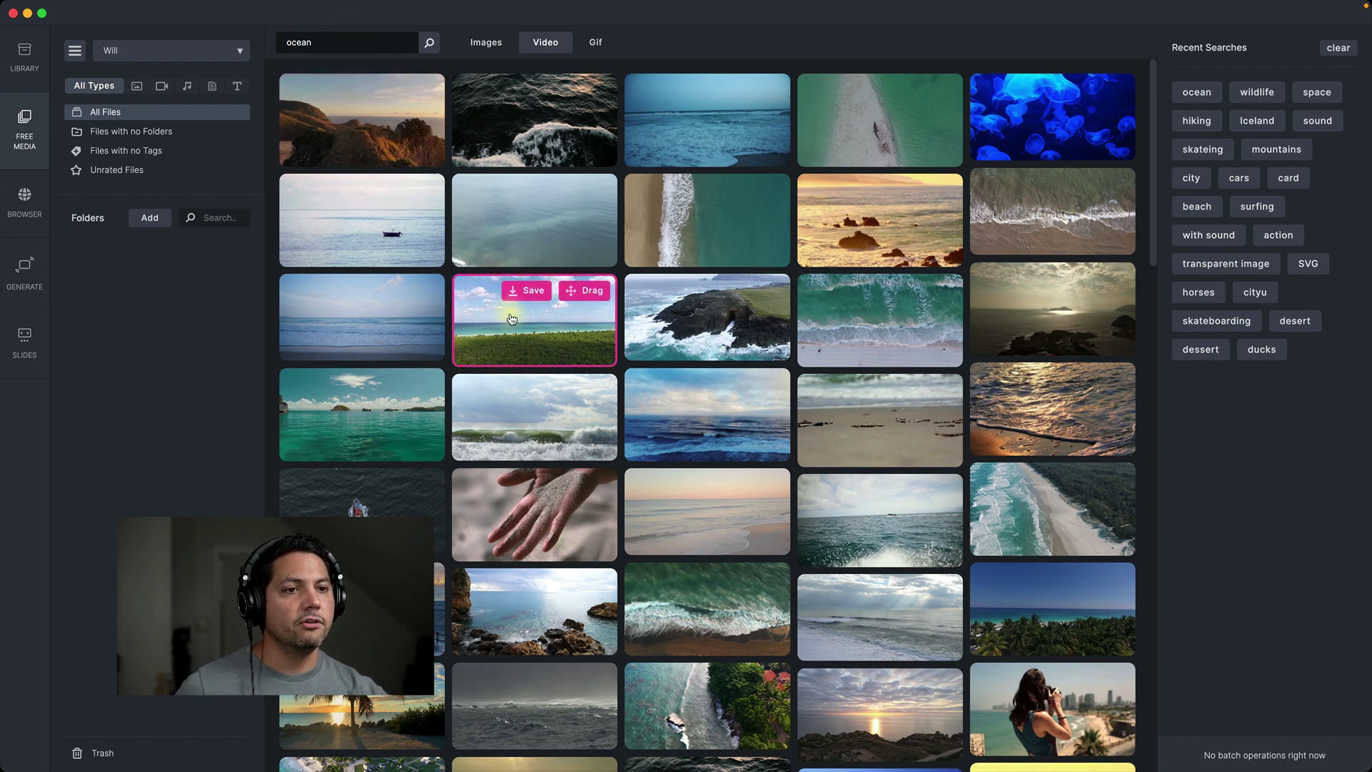
mouse_move(361, 325)
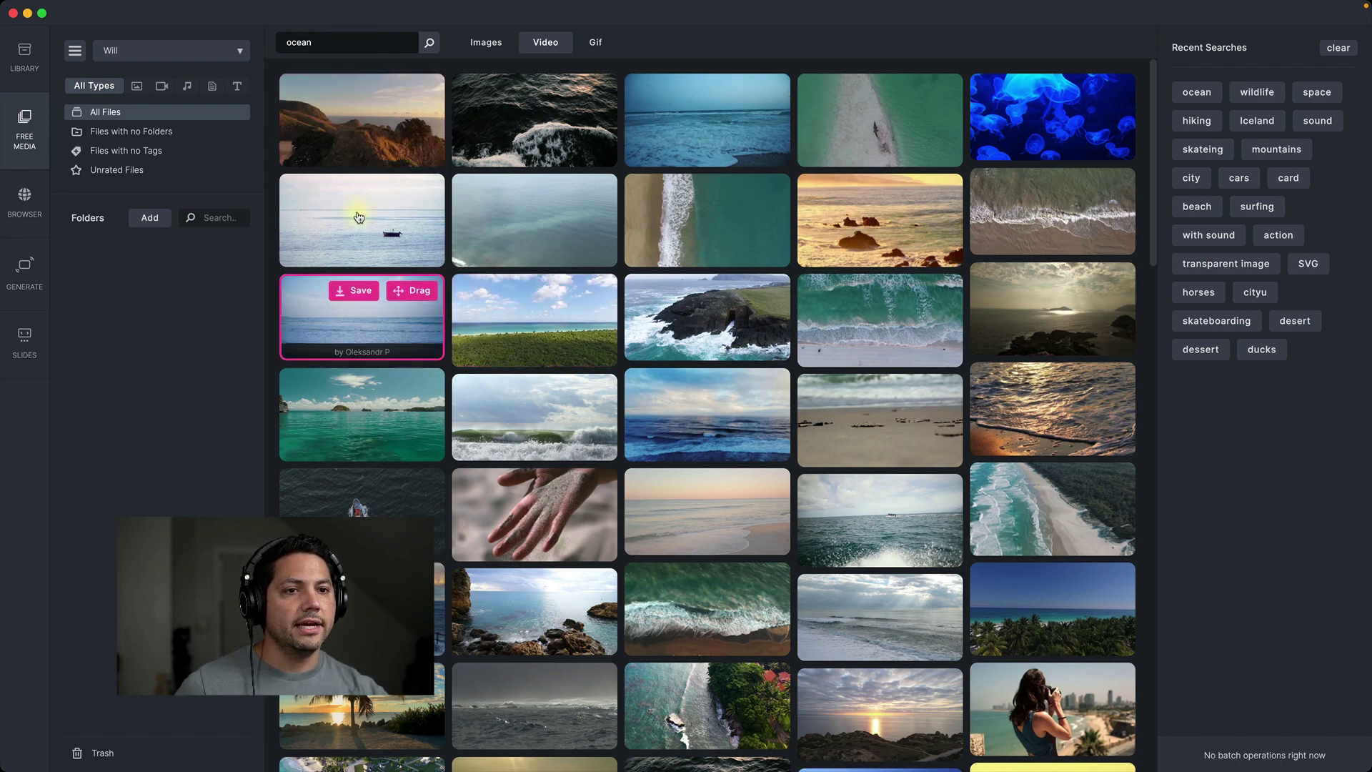
mouse_move(569, 221)
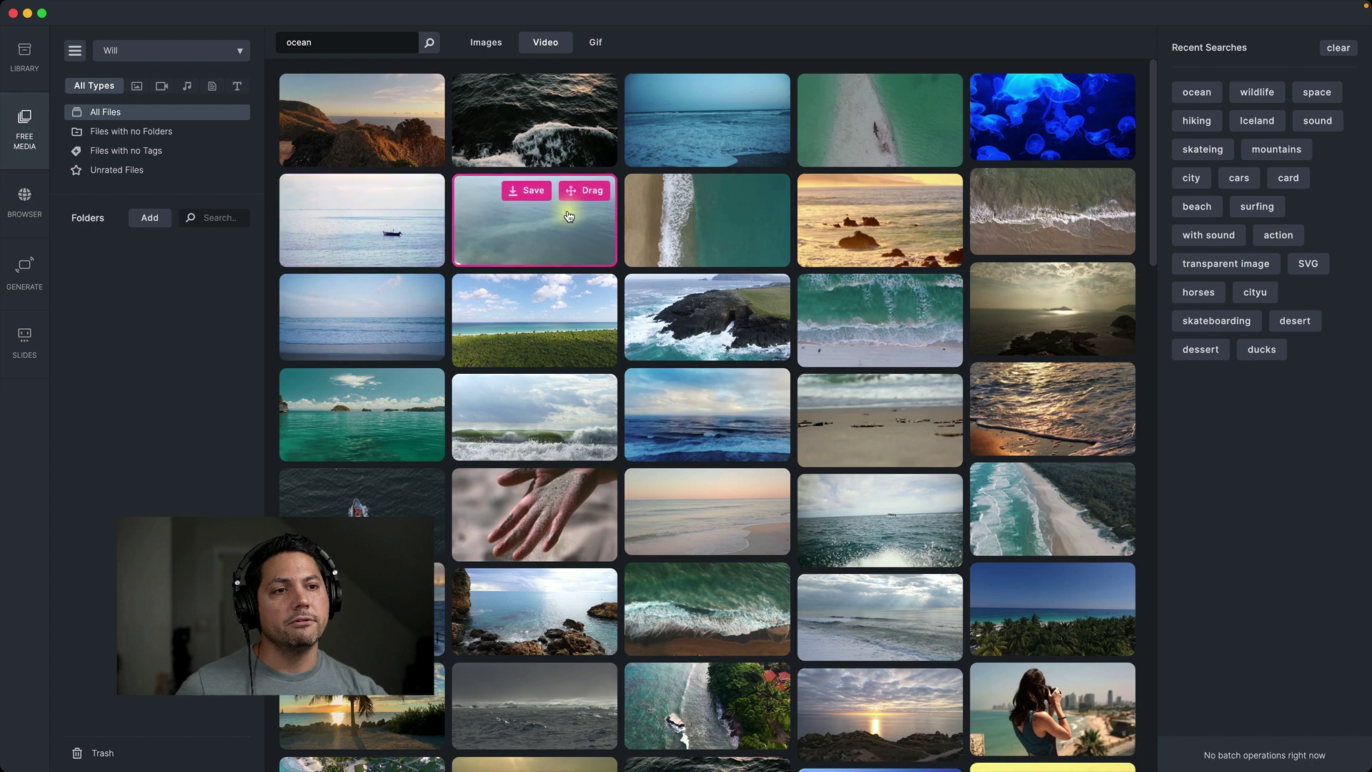
mouse_move(729, 238)
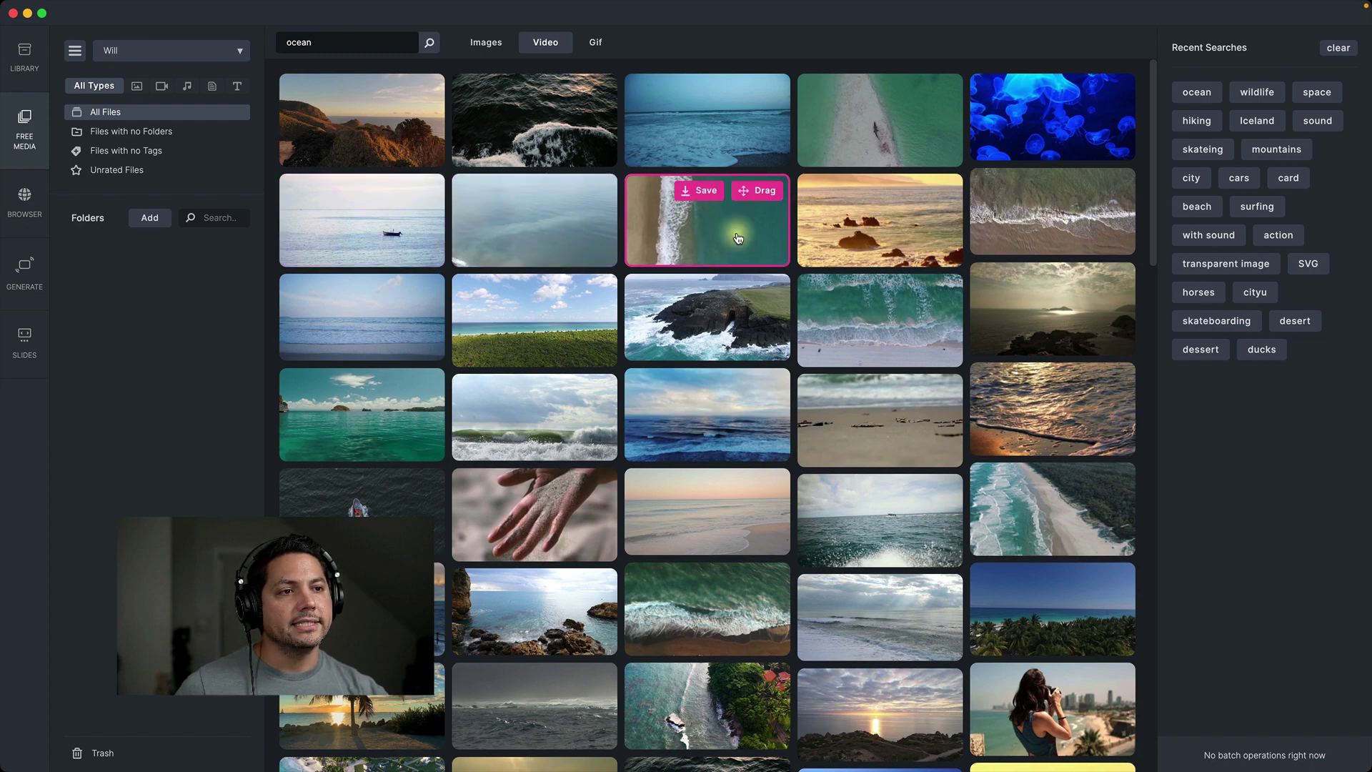
click(700, 190)
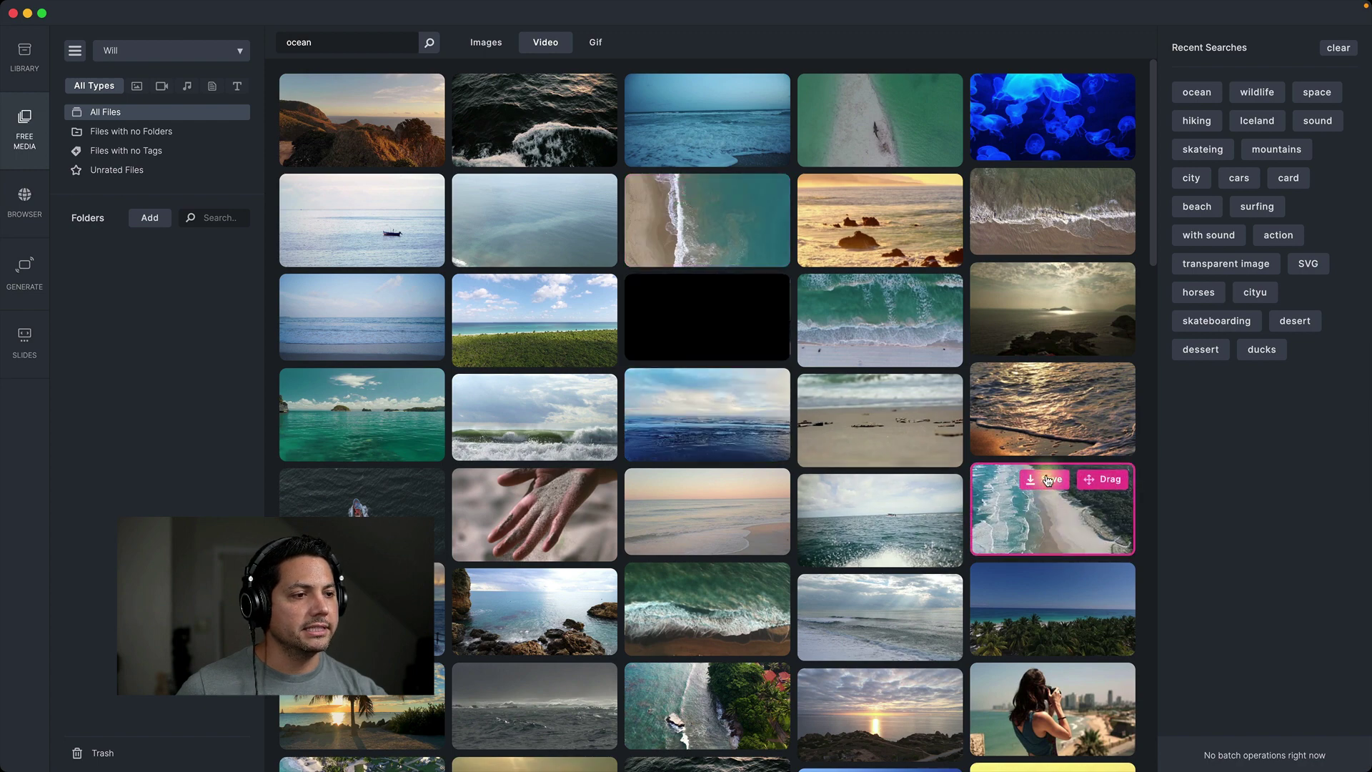
click(1043, 479)
click(530, 487)
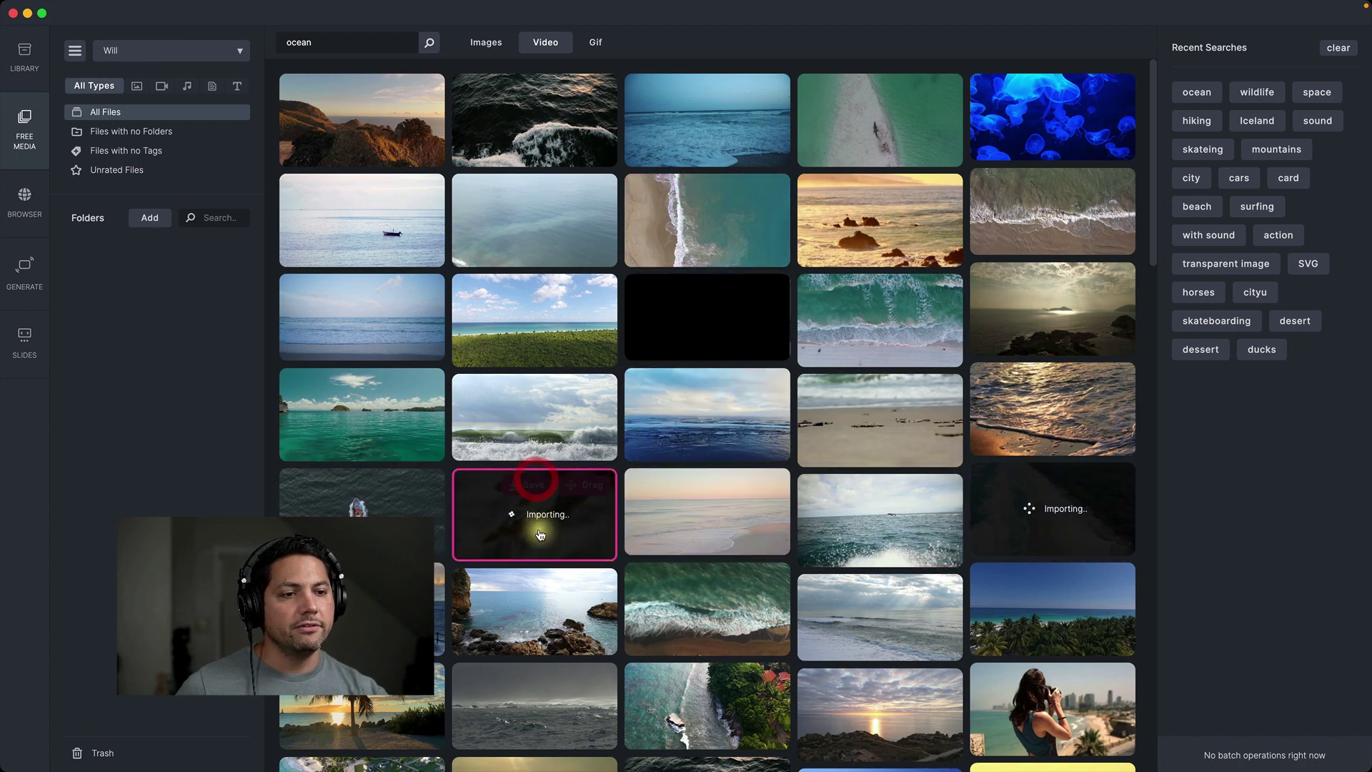
Step: In the Library, create two new folders named 'Video' and 'Pics'
click(9, 50)
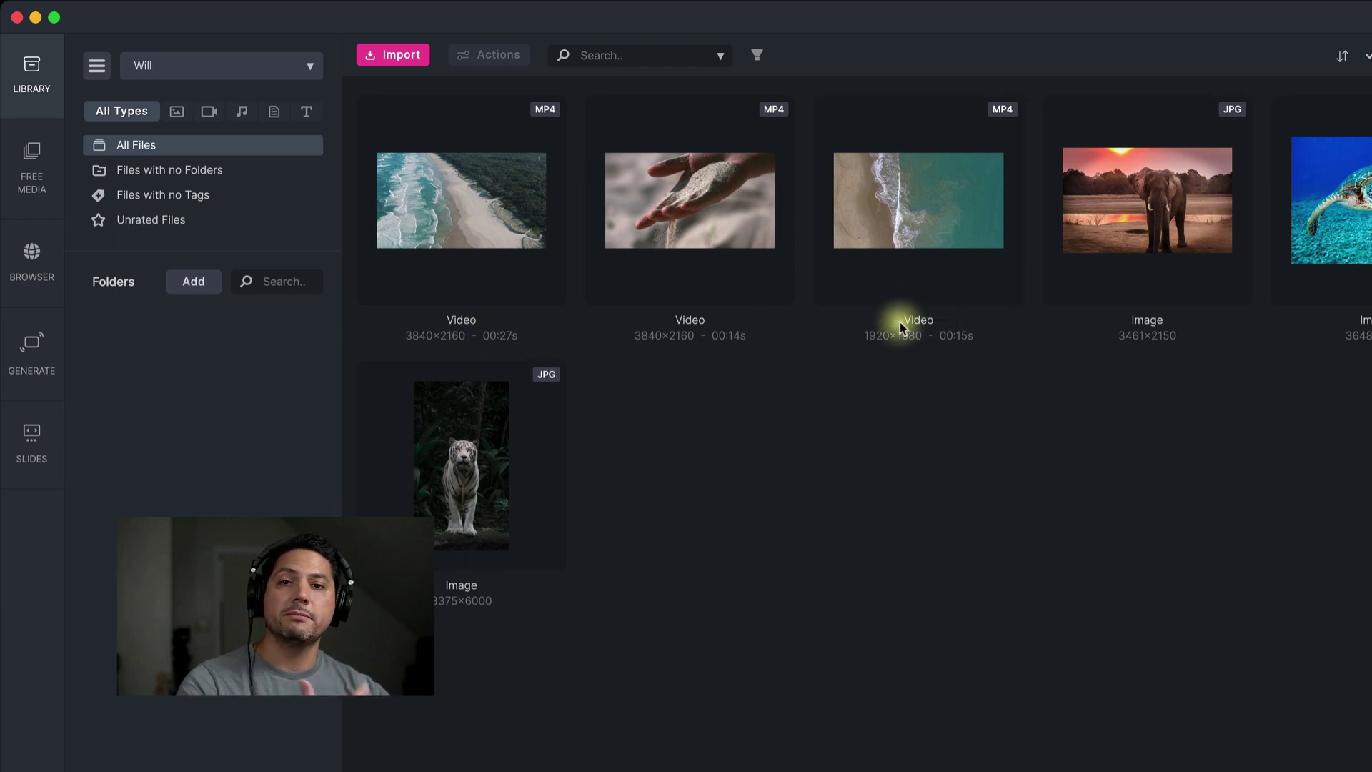
click(166, 260)
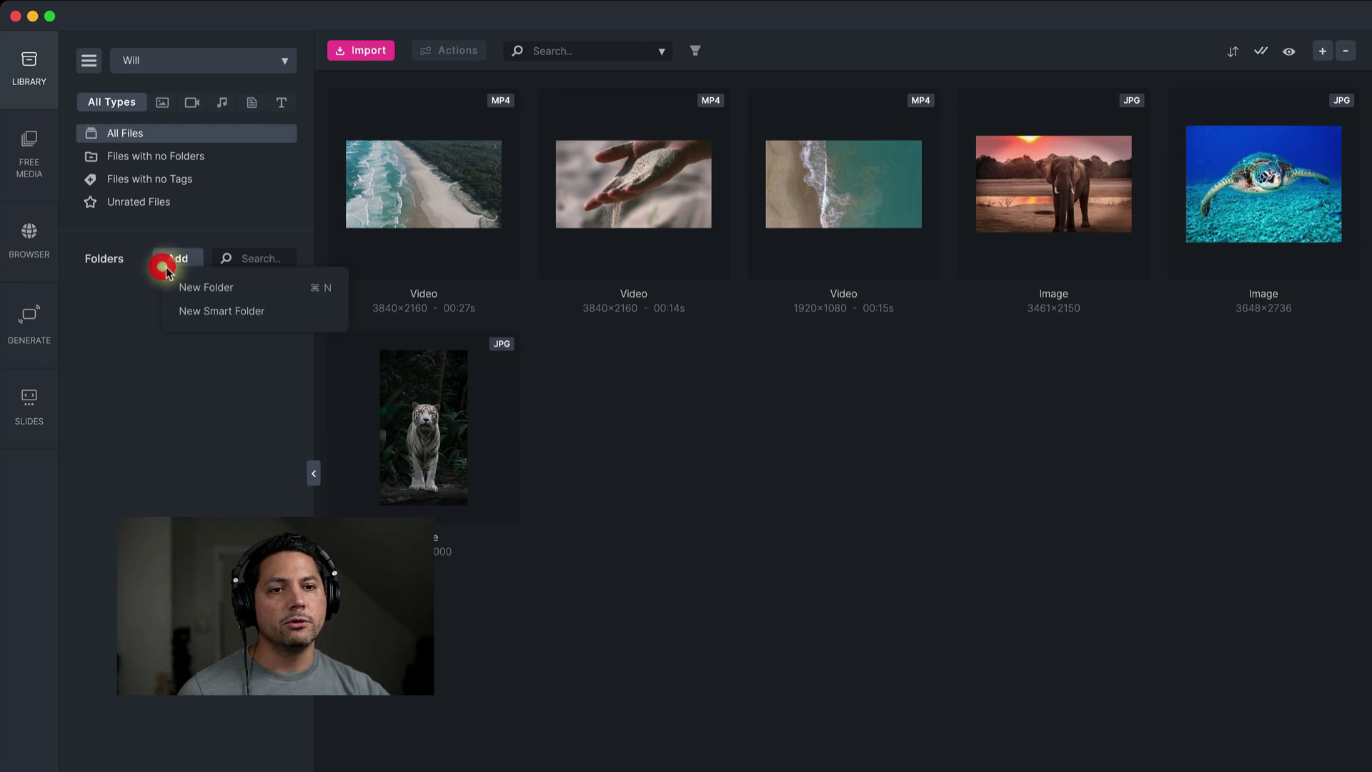
click(229, 284)
text(Video)
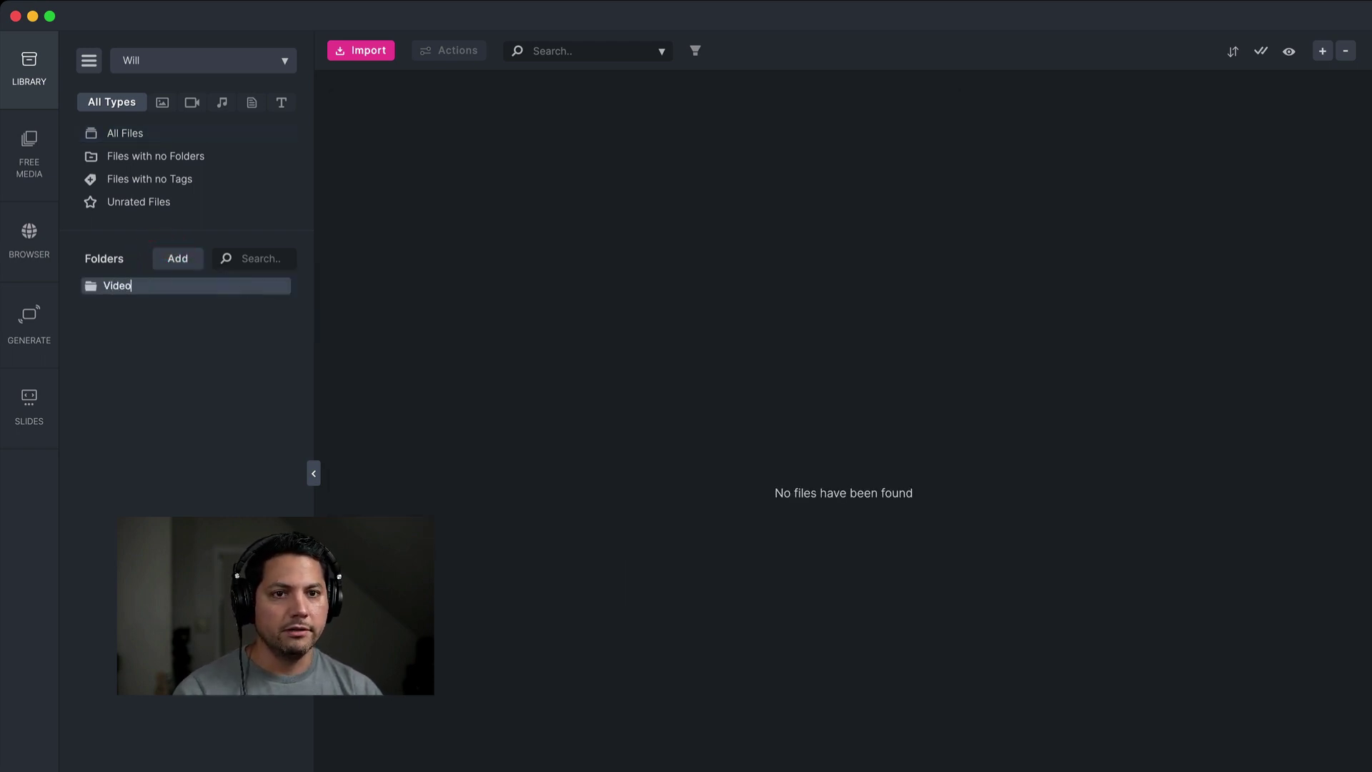
key(Return)
click(198, 289)
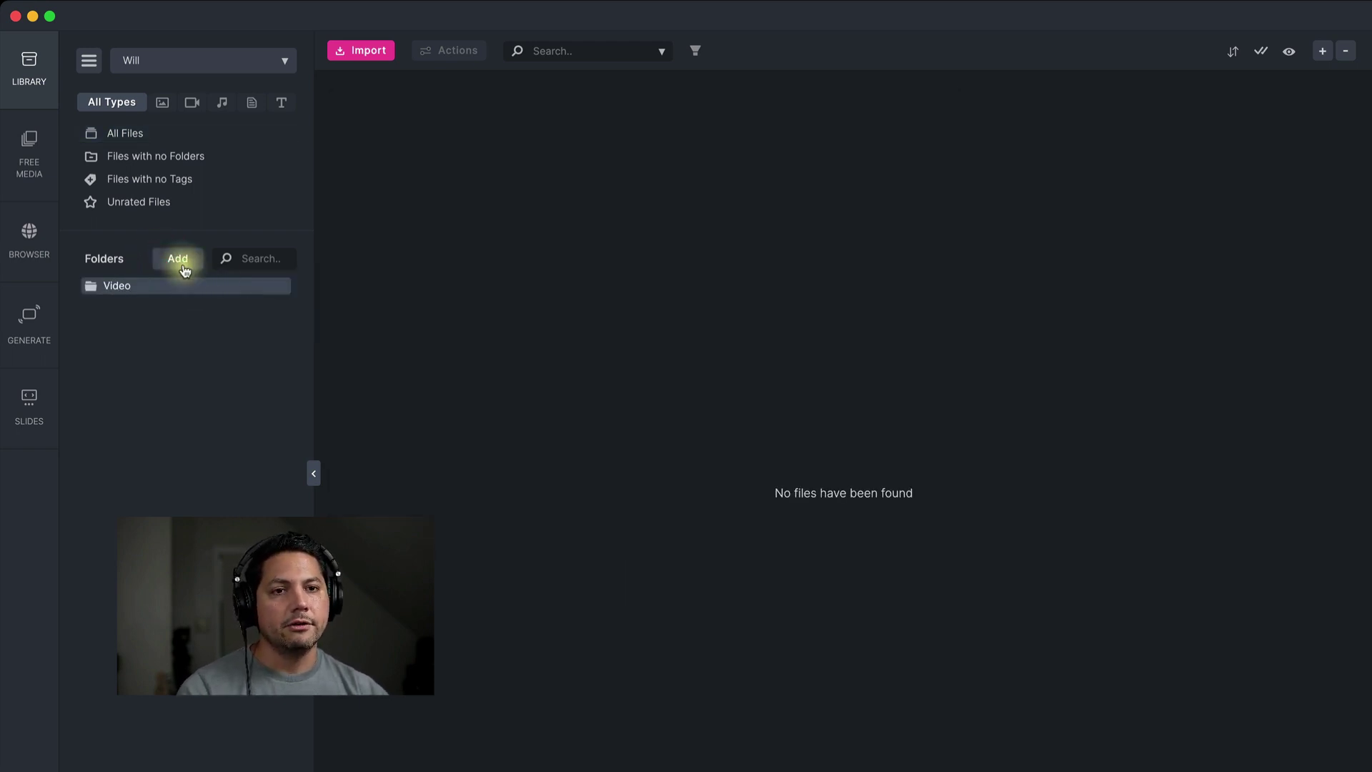
click(178, 260)
click(211, 285)
text(Pics)
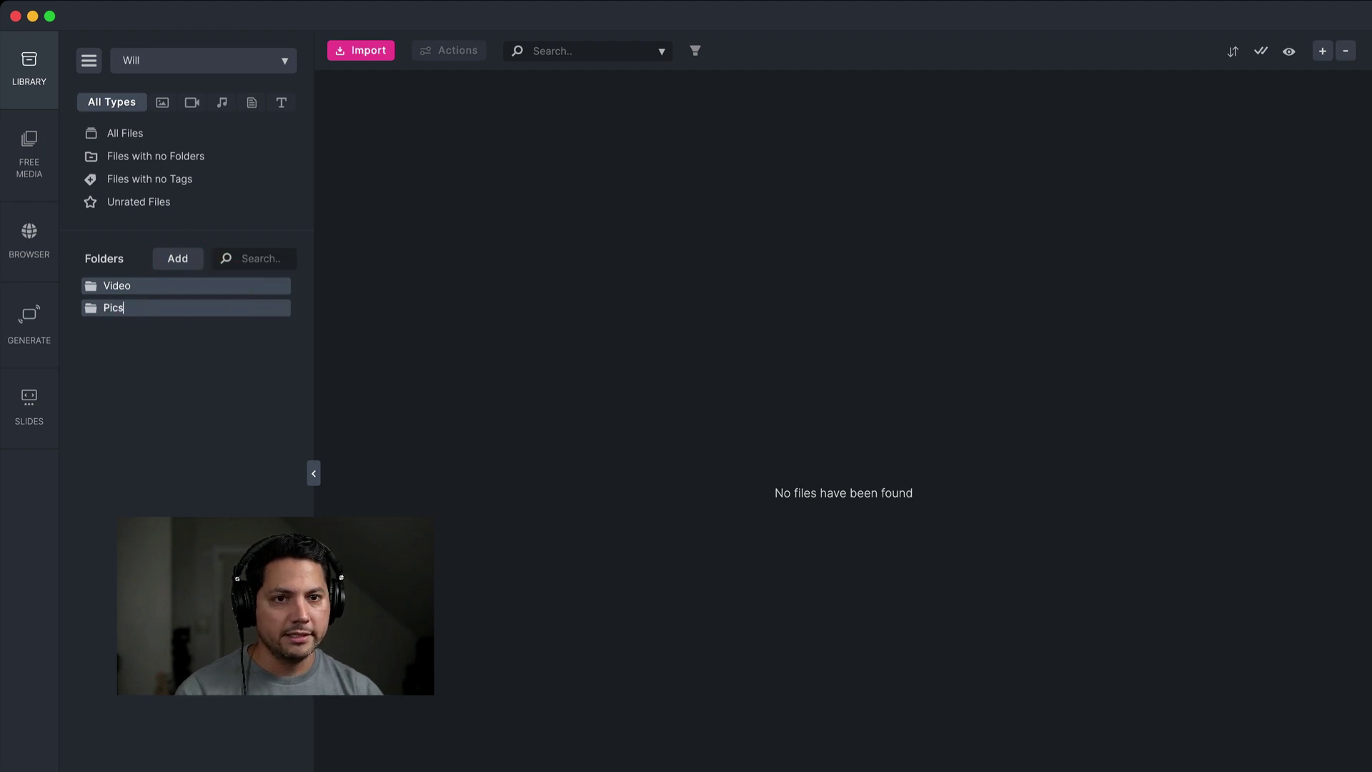
Step: Select all three beach videos and move them into the Video folder
click(108, 133)
click(766, 401)
click(438, 208)
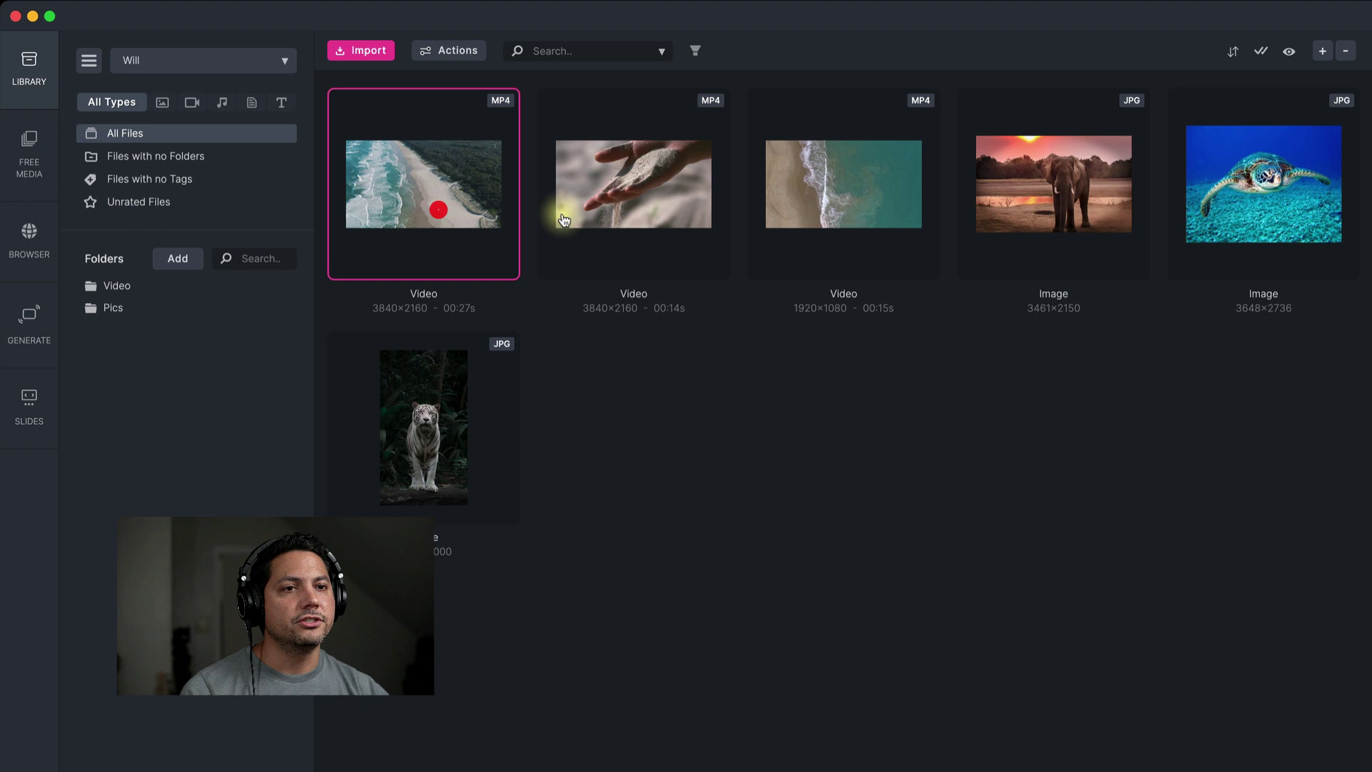
shift+click(806, 204)
drag(655, 207, 113, 288)
Step: Move the elephant, turtle and tiger images into Pics, then check both folders' contents
click(1069, 196)
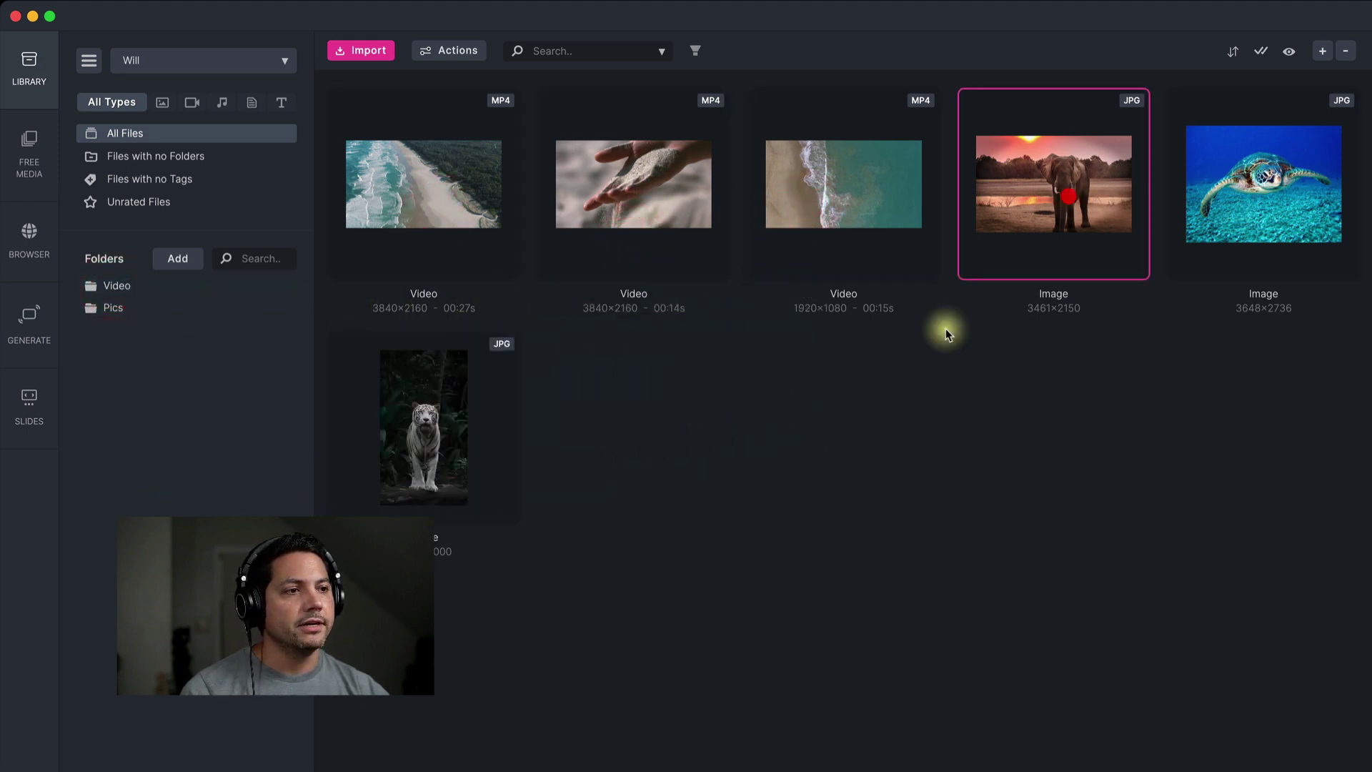
shift+click(377, 428)
drag(388, 429, 118, 309)
click(861, 463)
click(146, 286)
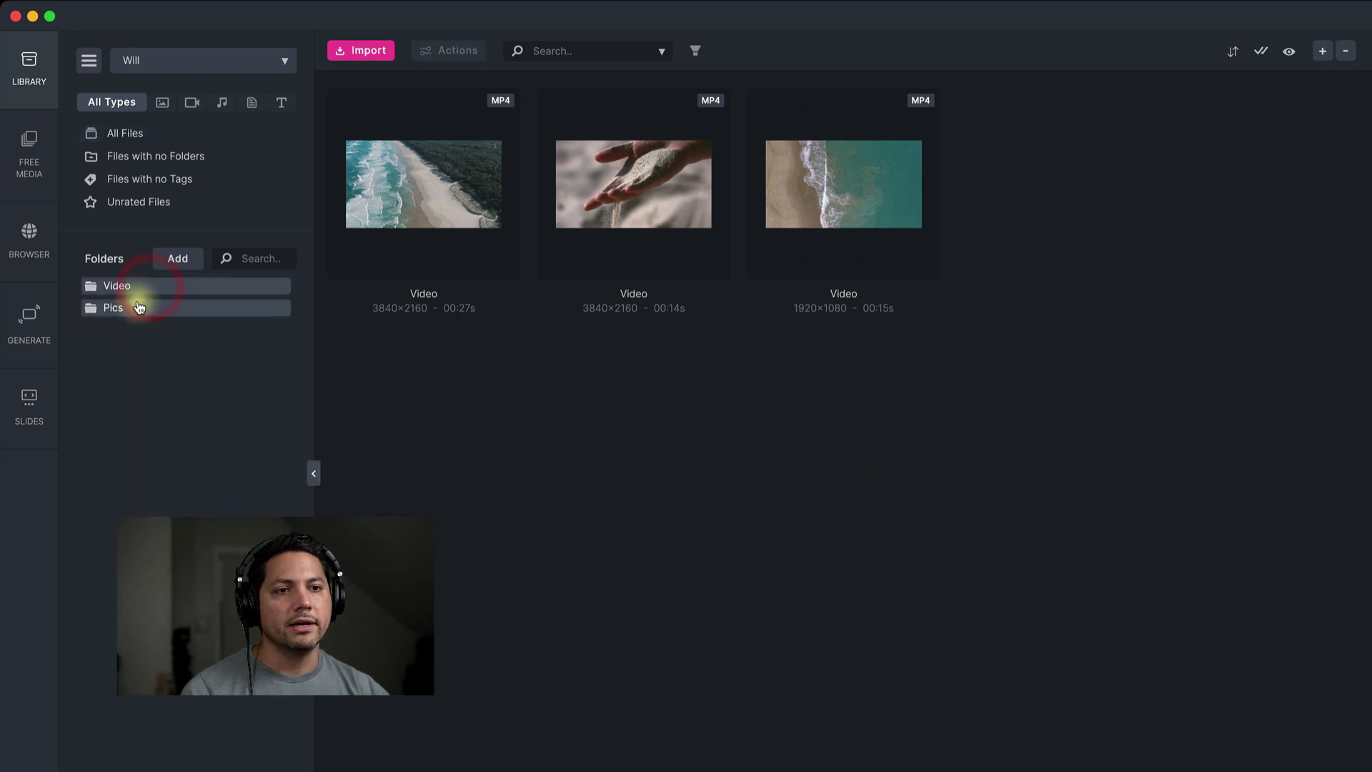
click(136, 309)
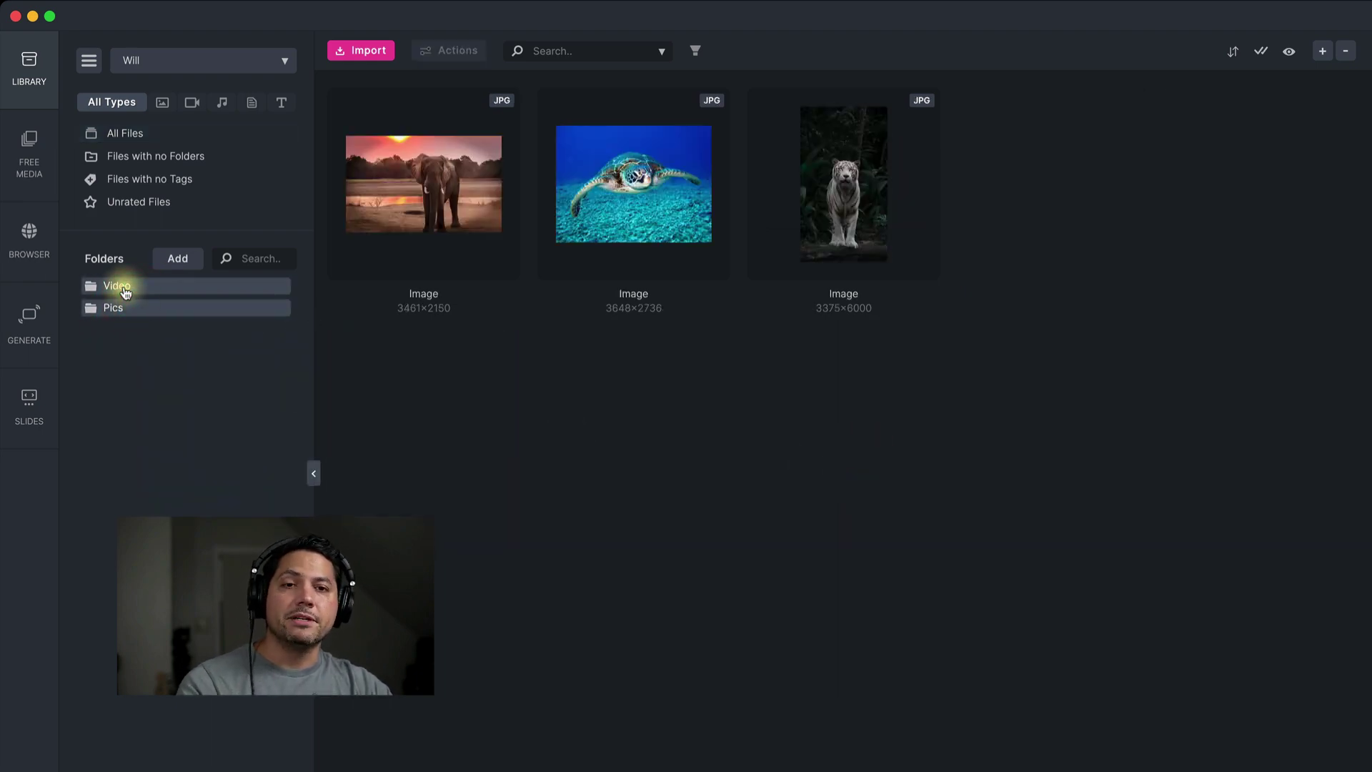
Step: Drag the aerial ocean clip from the free media results into the Video folder and verify it
click(21, 155)
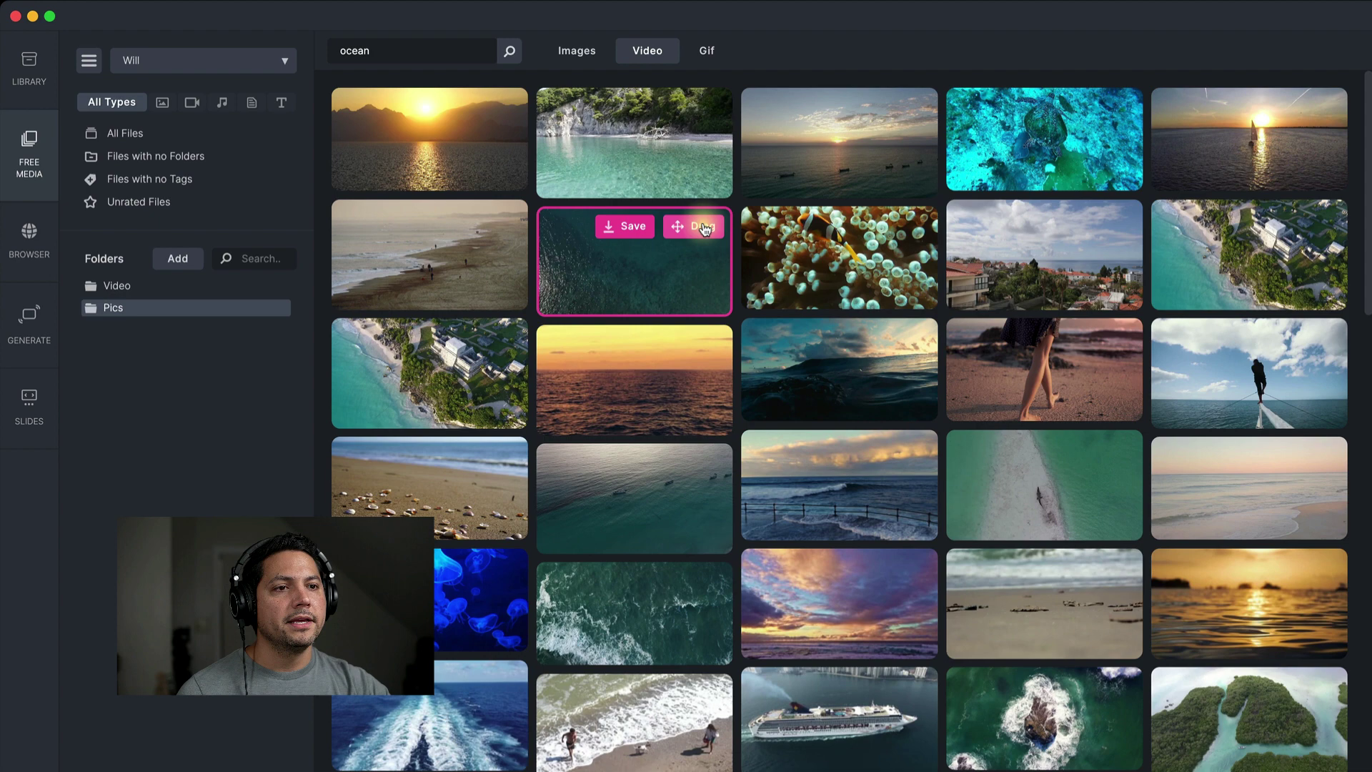
drag(697, 224, 116, 288)
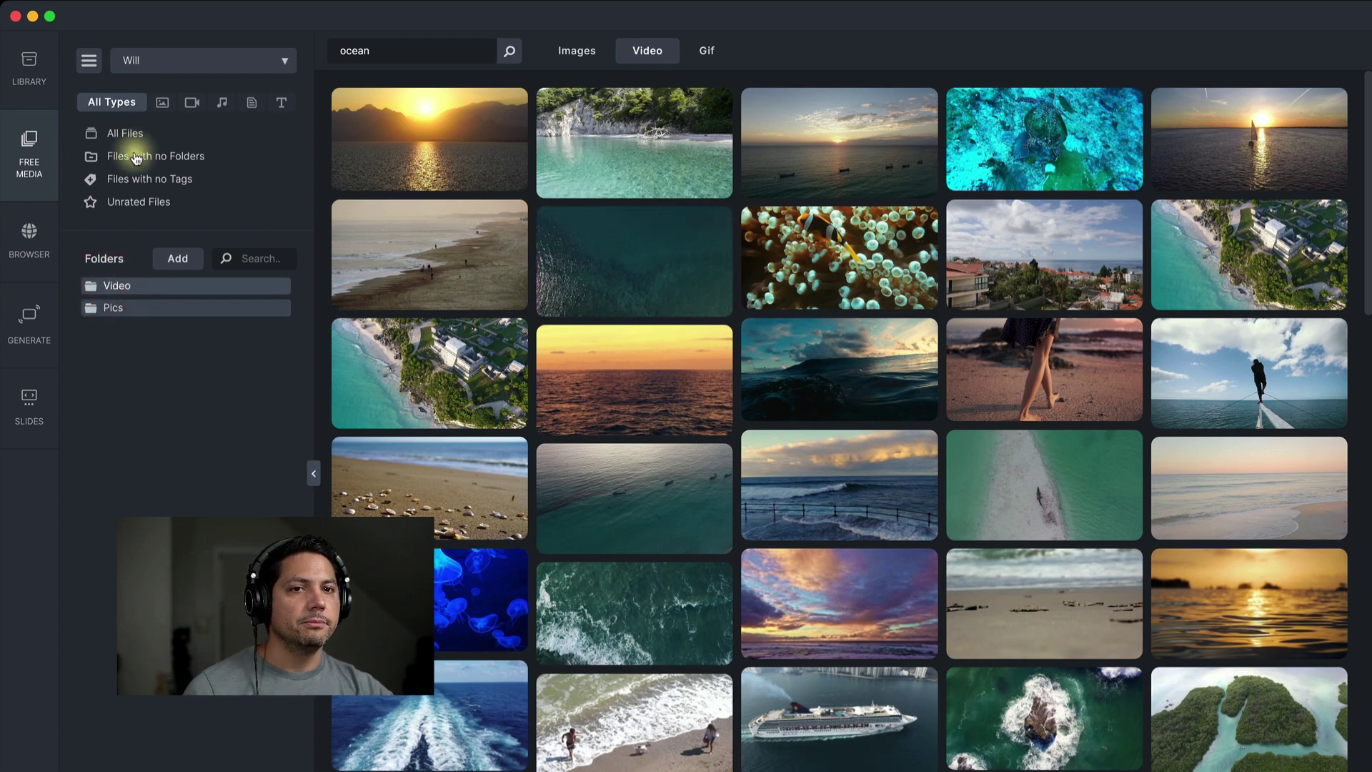
click(48, 79)
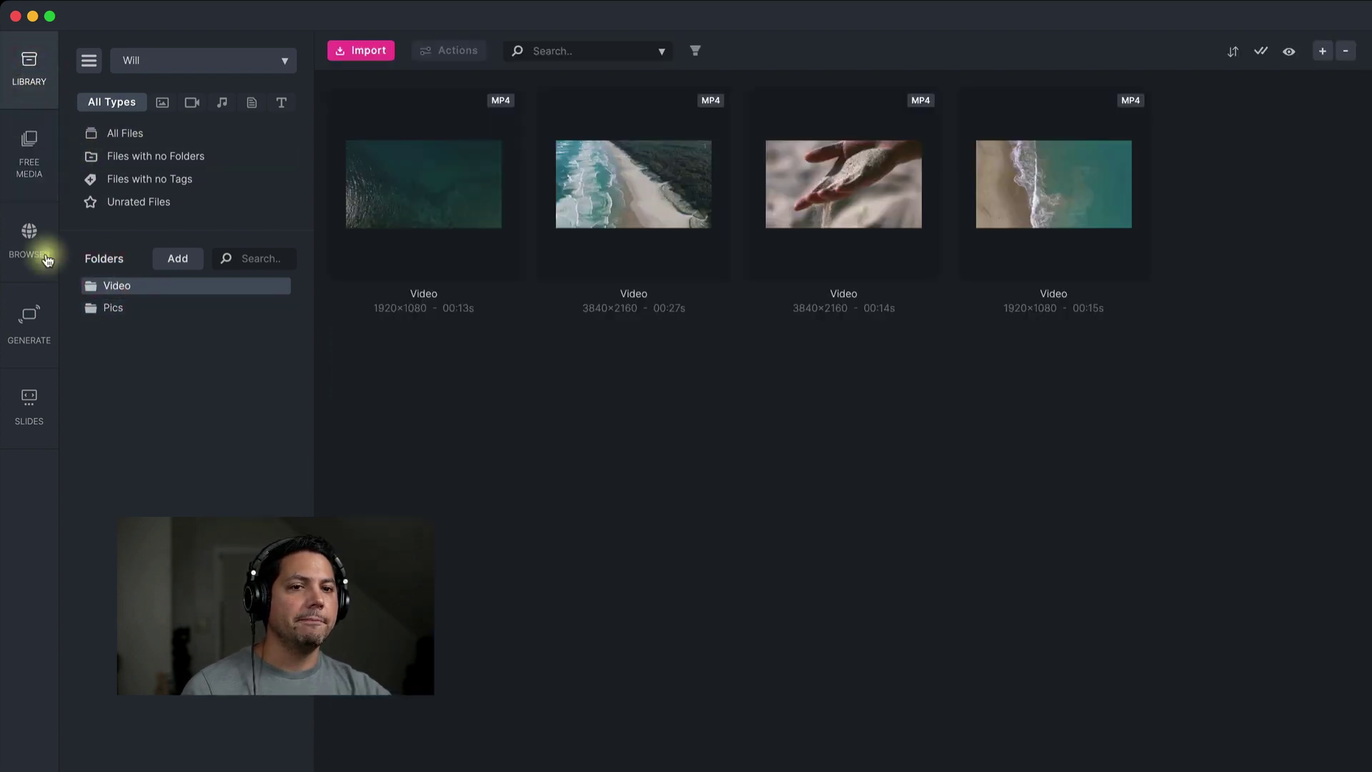
click(132, 306)
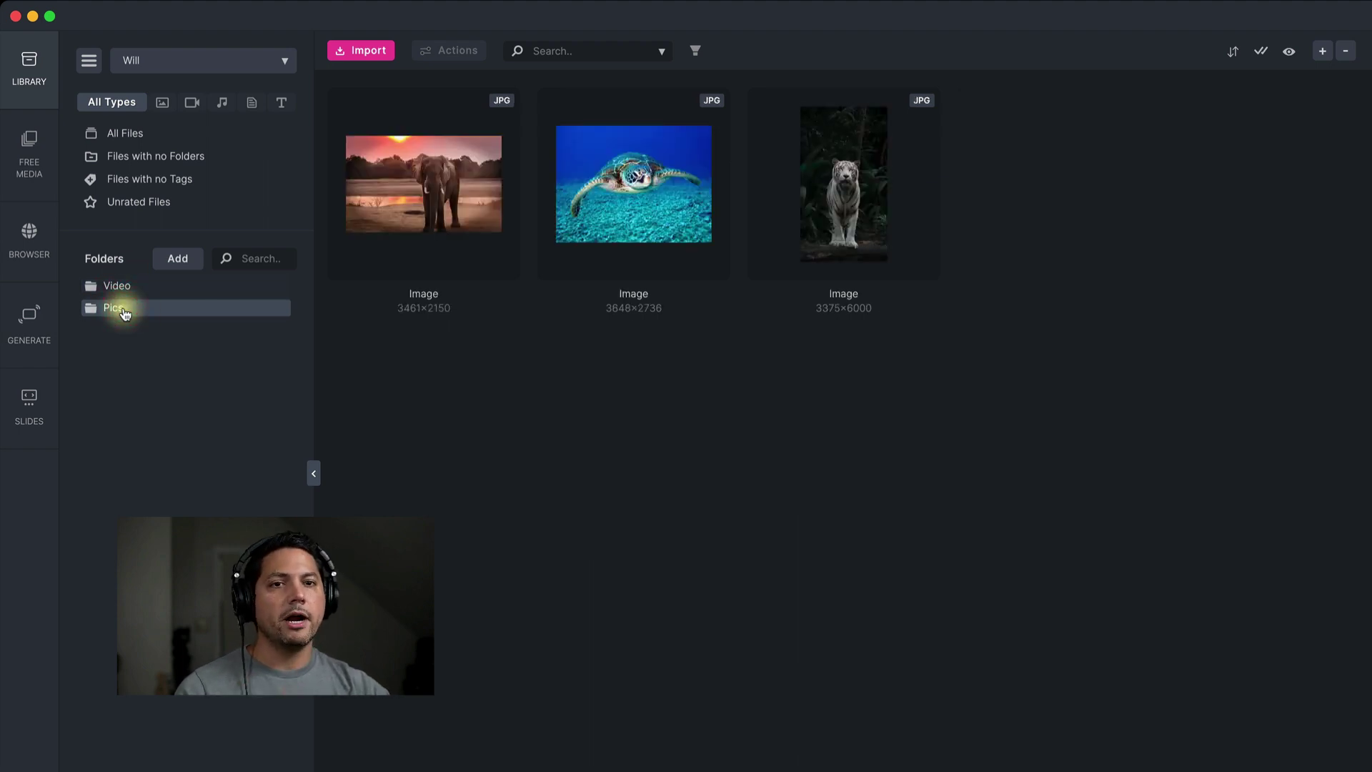
click(28, 154)
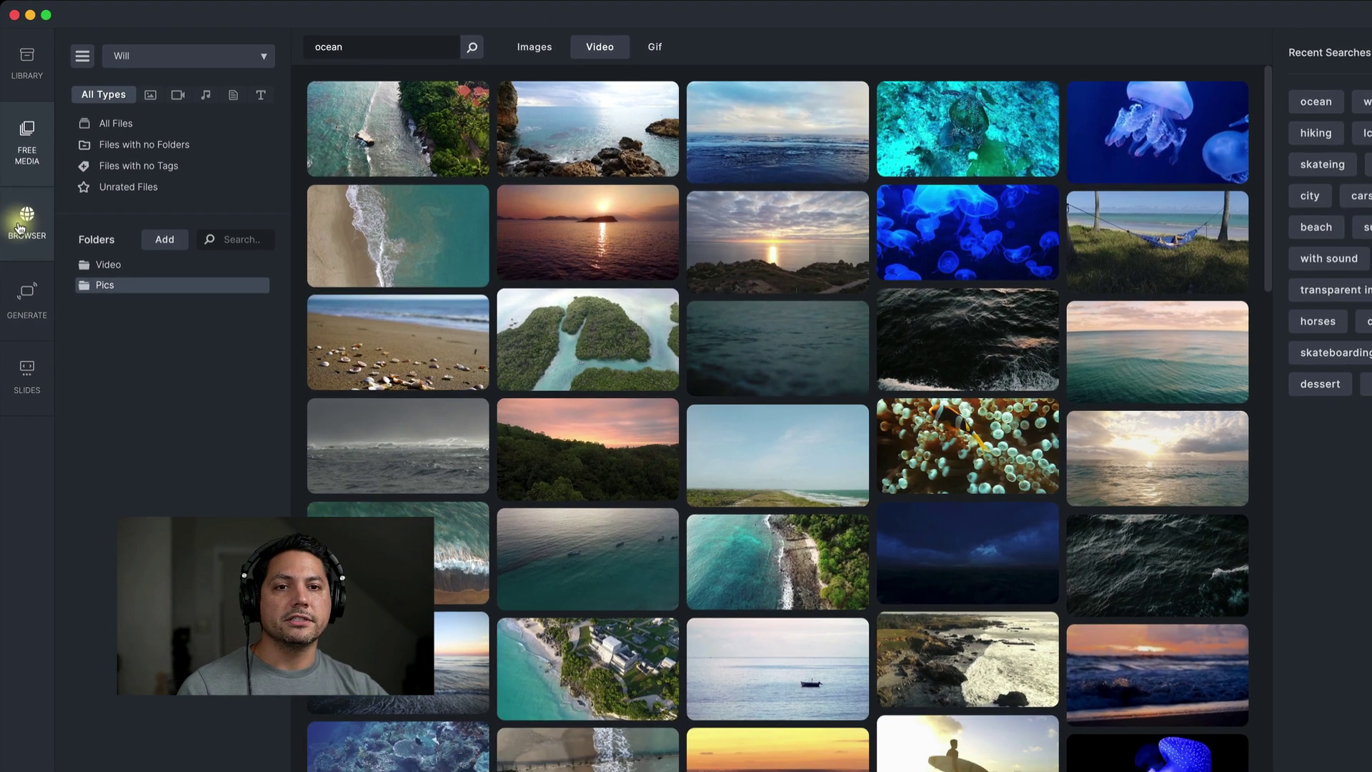
Step: Load createstudio.com in the built-in browser, leaving the Bookmarks panel hidden
click(20, 228)
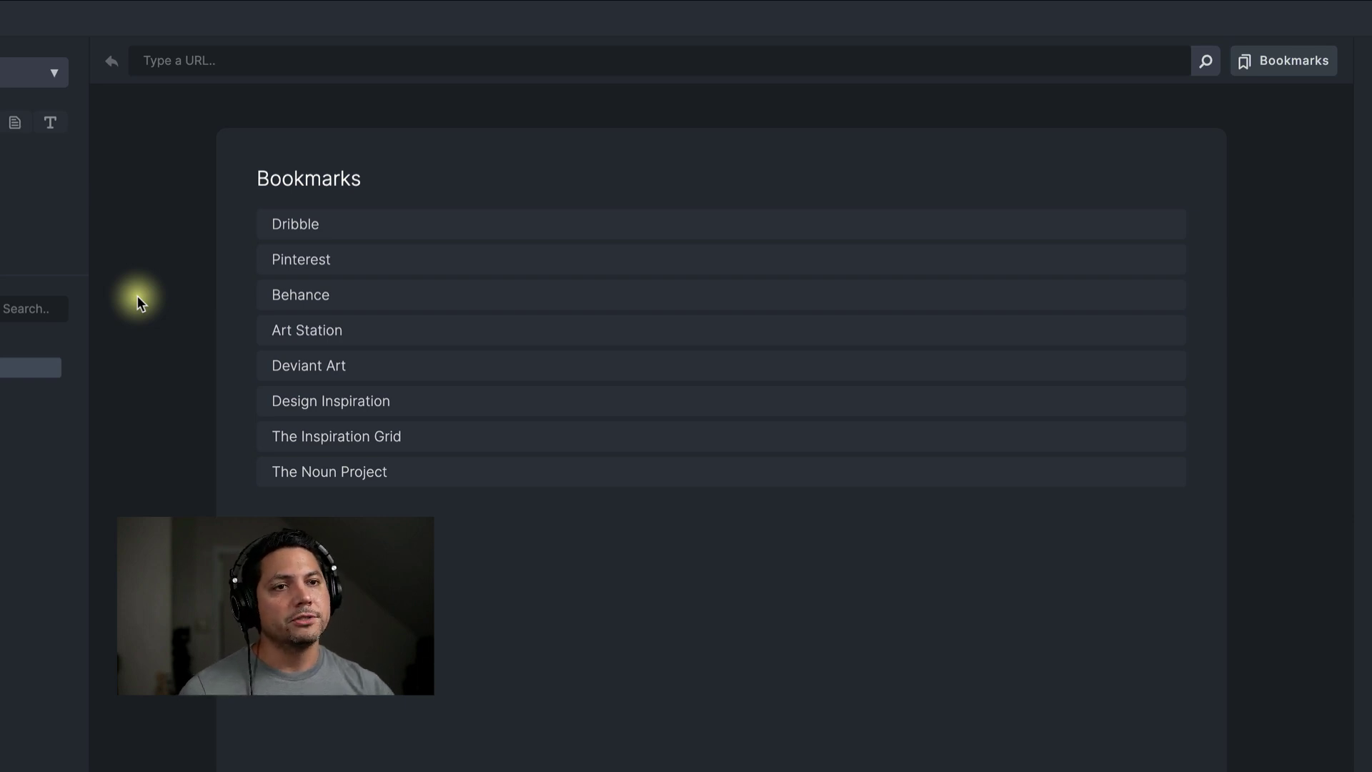
click(166, 70)
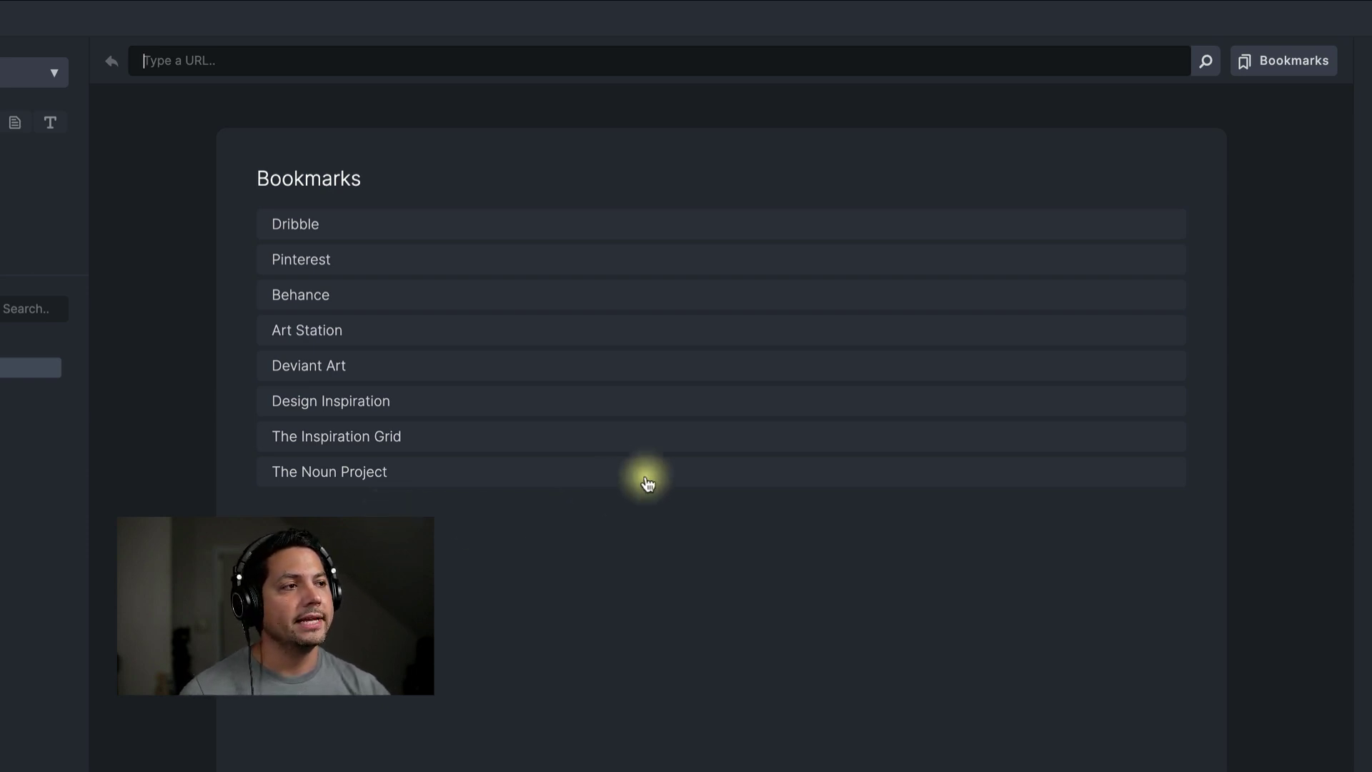
click(1280, 60)
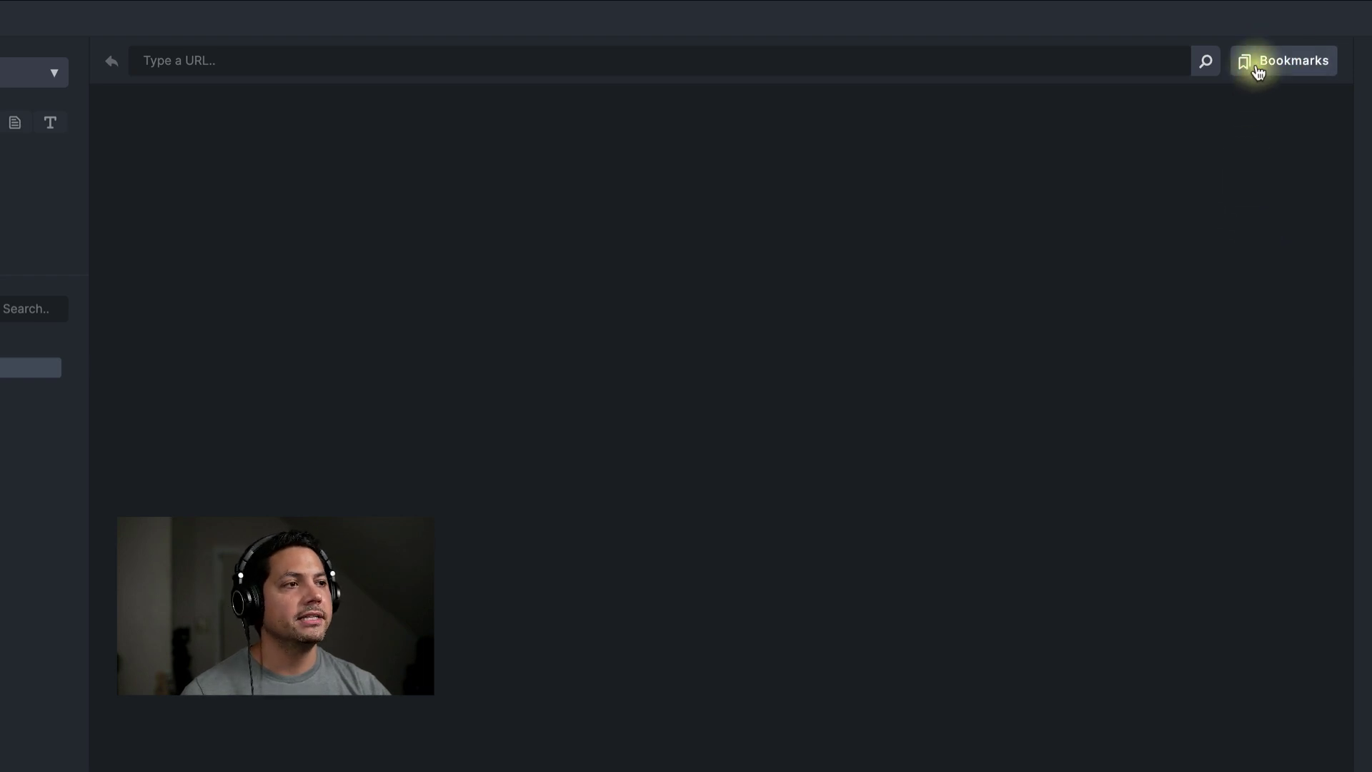
click(1258, 70)
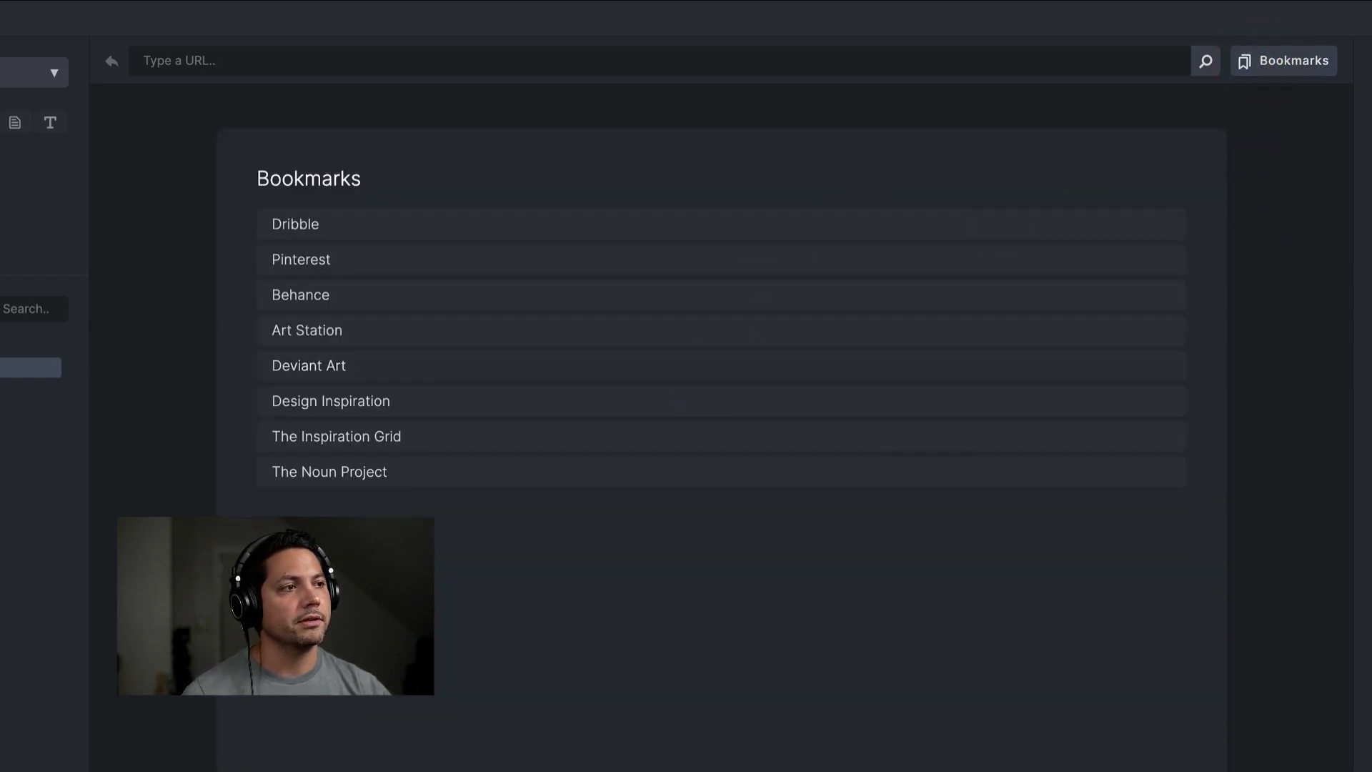
click(1280, 60)
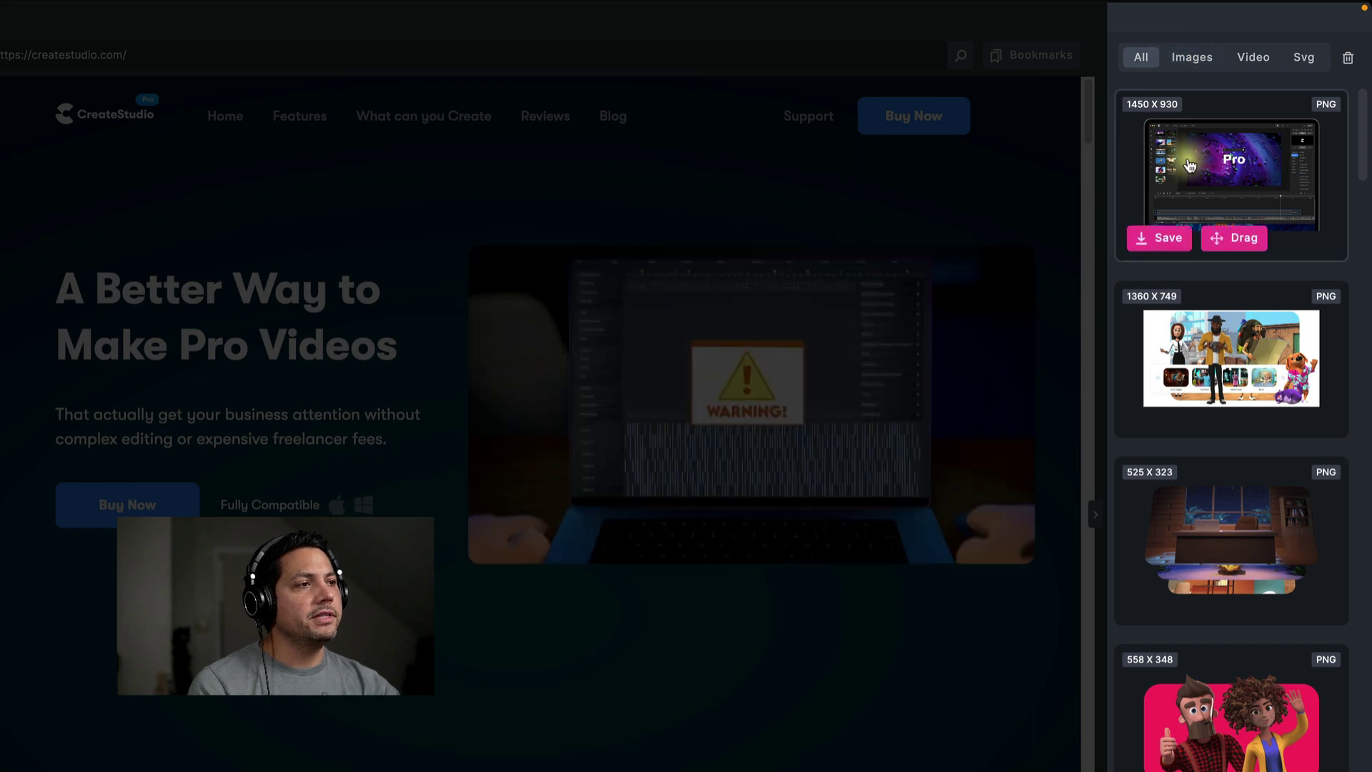
Step: Scroll through the createstudio.com media list and filter it to images
scroll(1272, 744, down, 10)
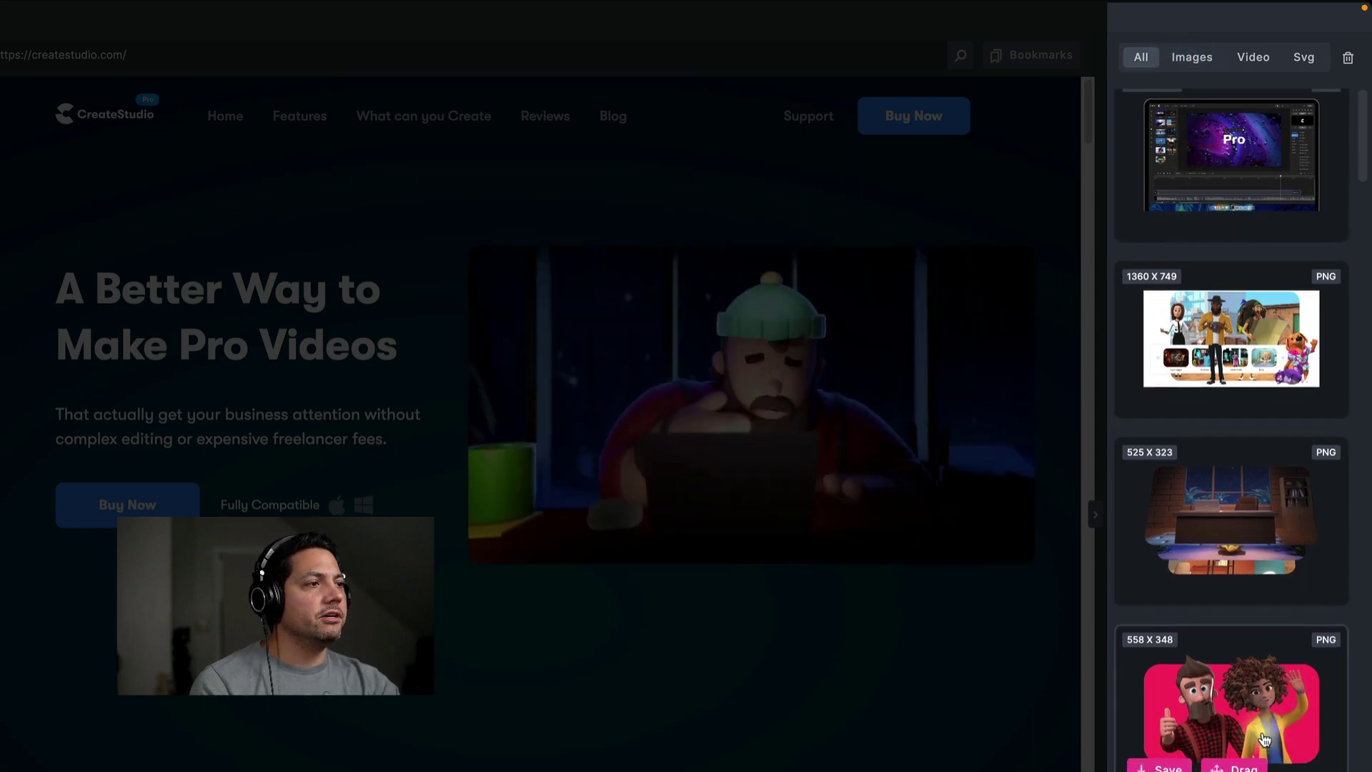
scroll(1264, 738, down, 5)
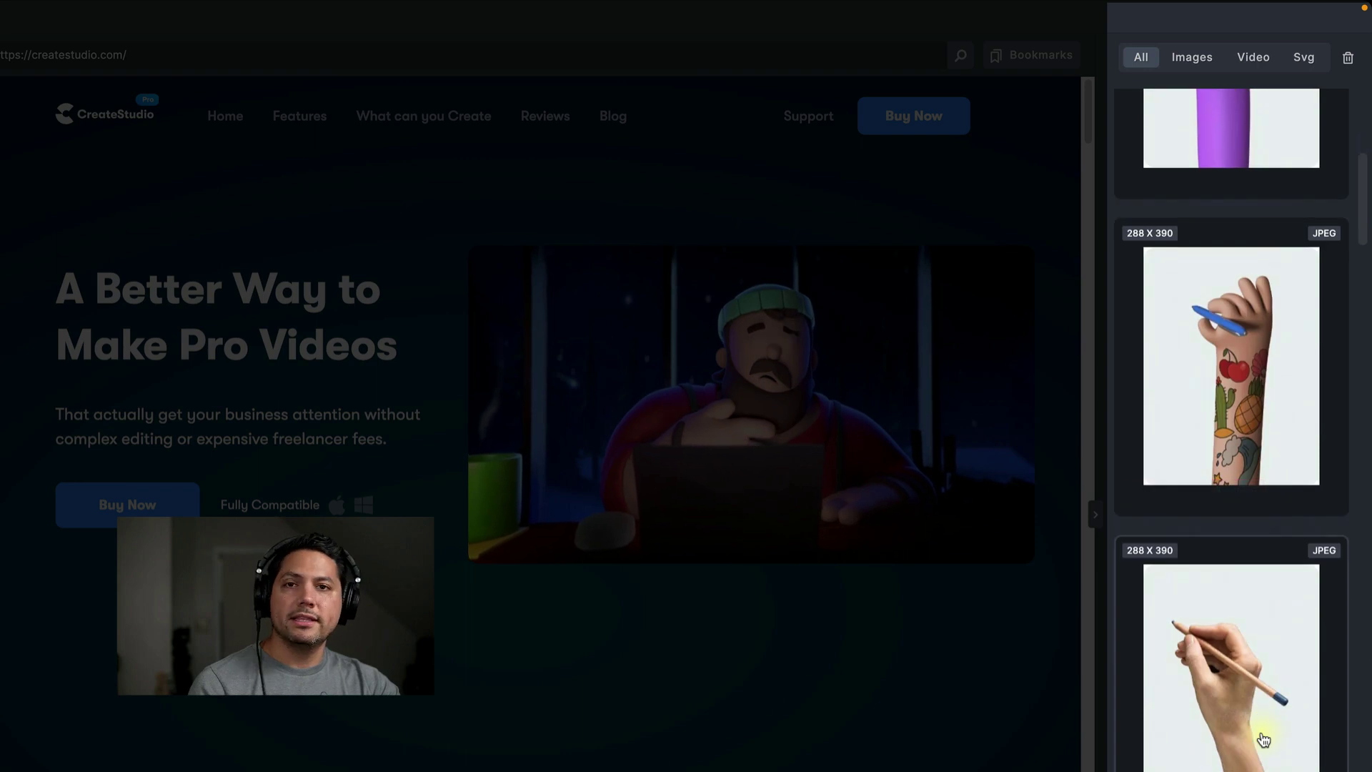
mouse_move(1233, 456)
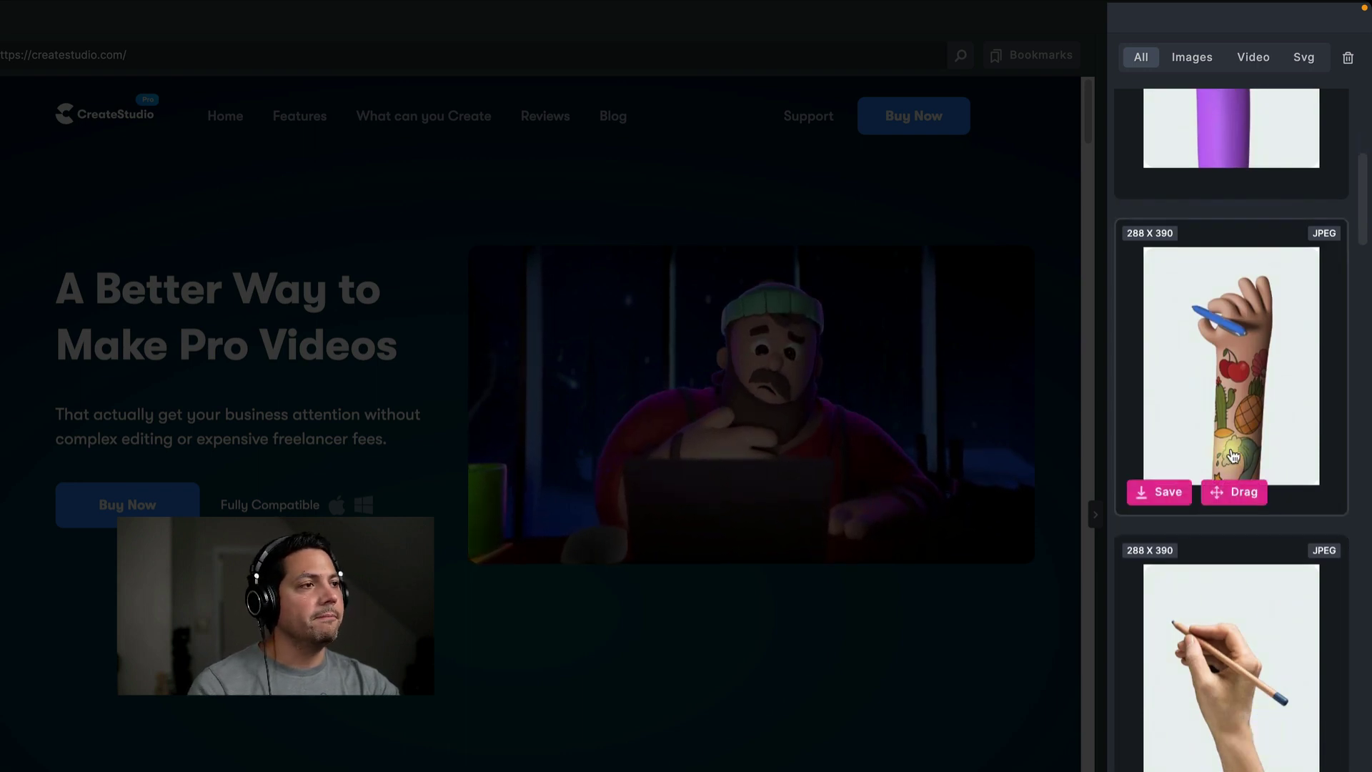
click(1191, 57)
scroll(1208, 529, down, 5)
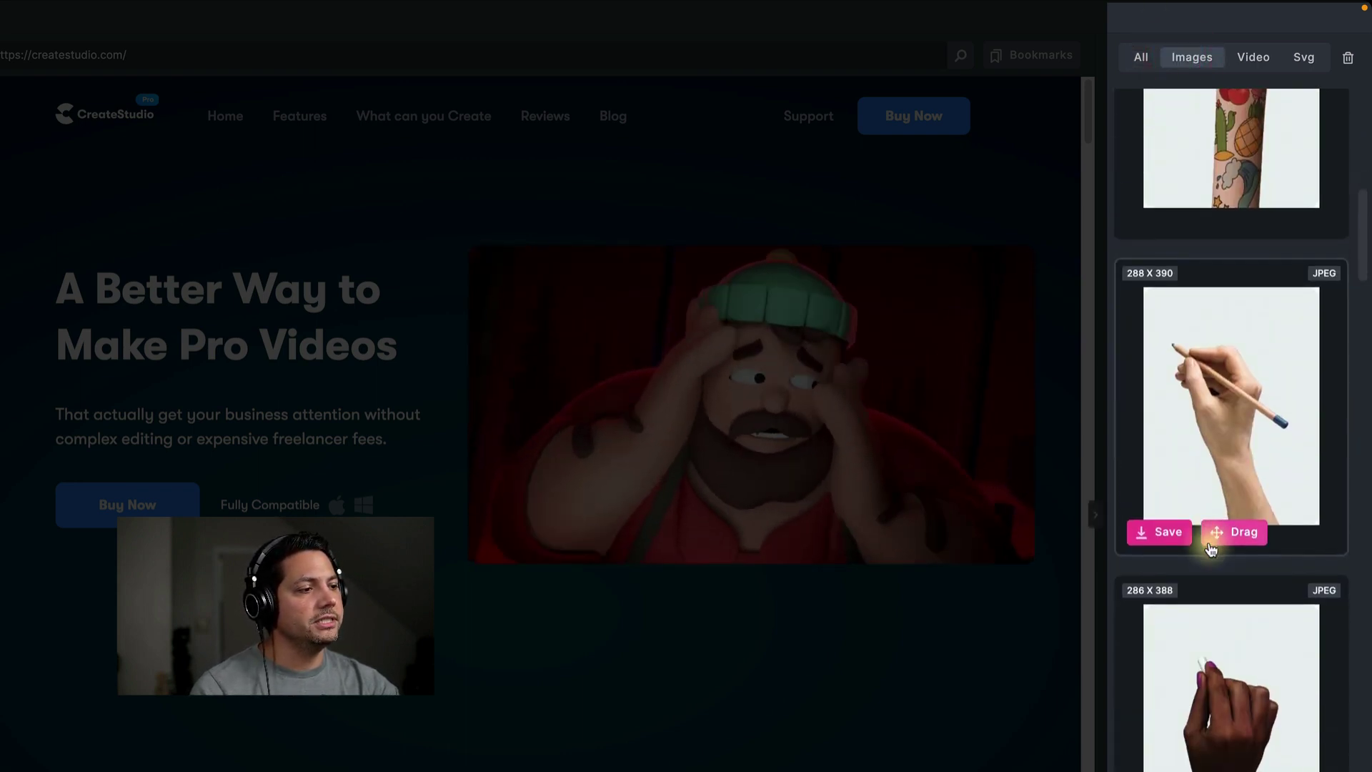
scroll(1215, 481, up, 8)
Step: Look over the page's videos, then filter the list to SVG graphics
click(1252, 58)
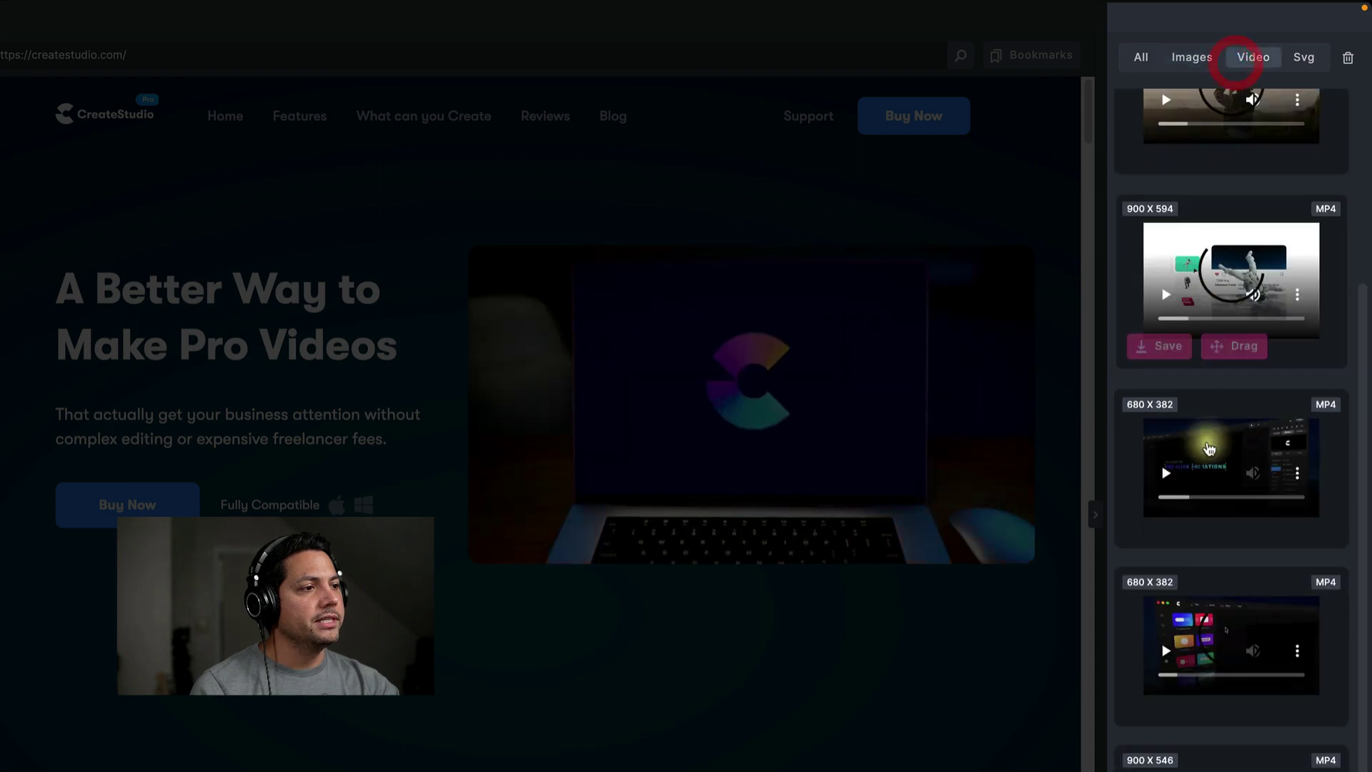
mouse_move(1269, 498)
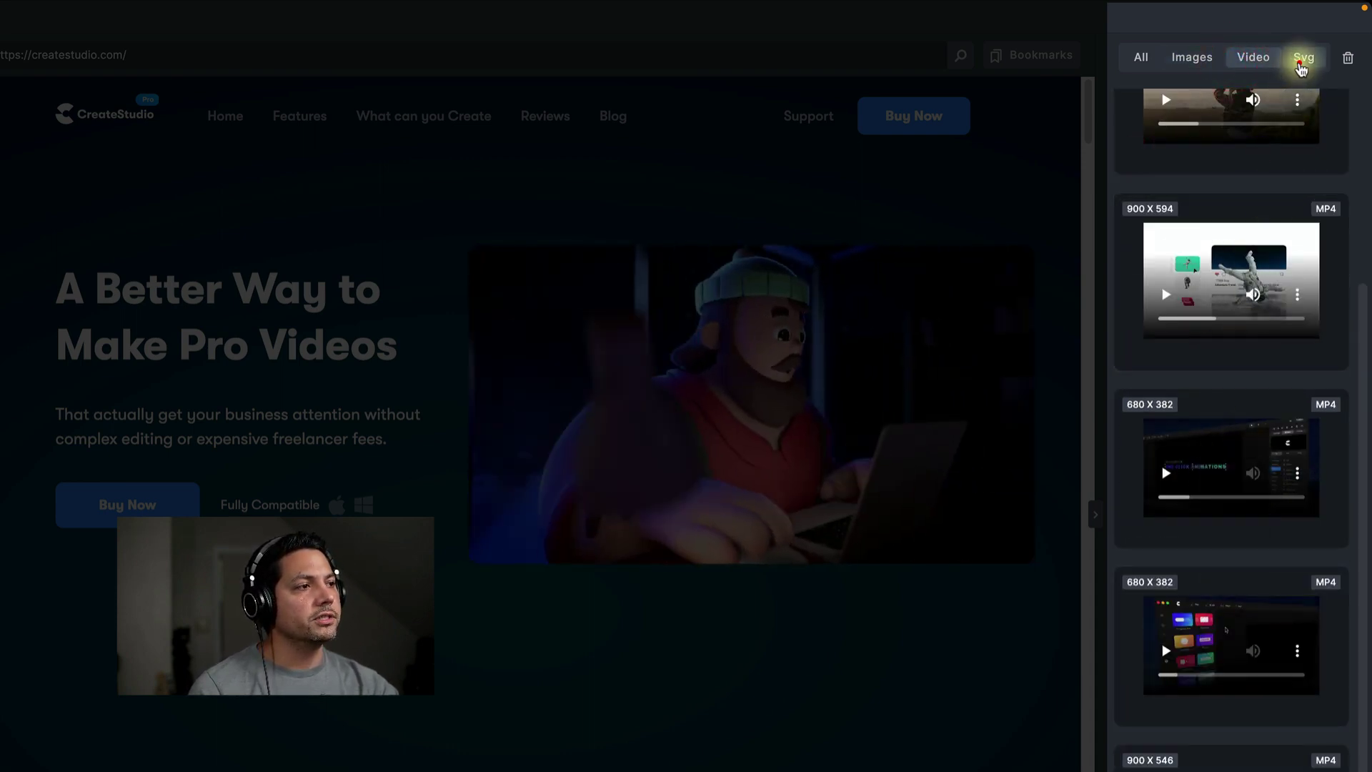
click(1302, 57)
mouse_move(1265, 567)
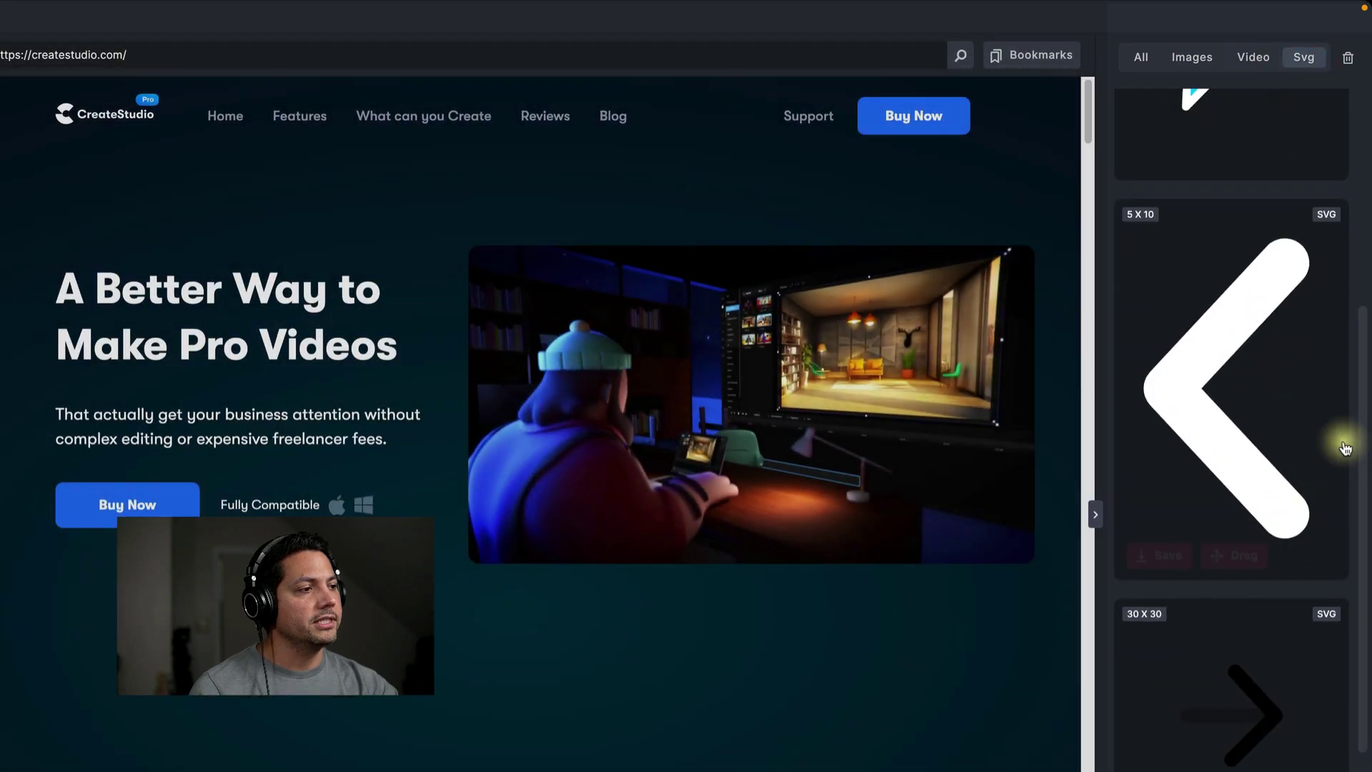
scroll(1325, 464, up, 5)
scroll(1315, 500, down, 5)
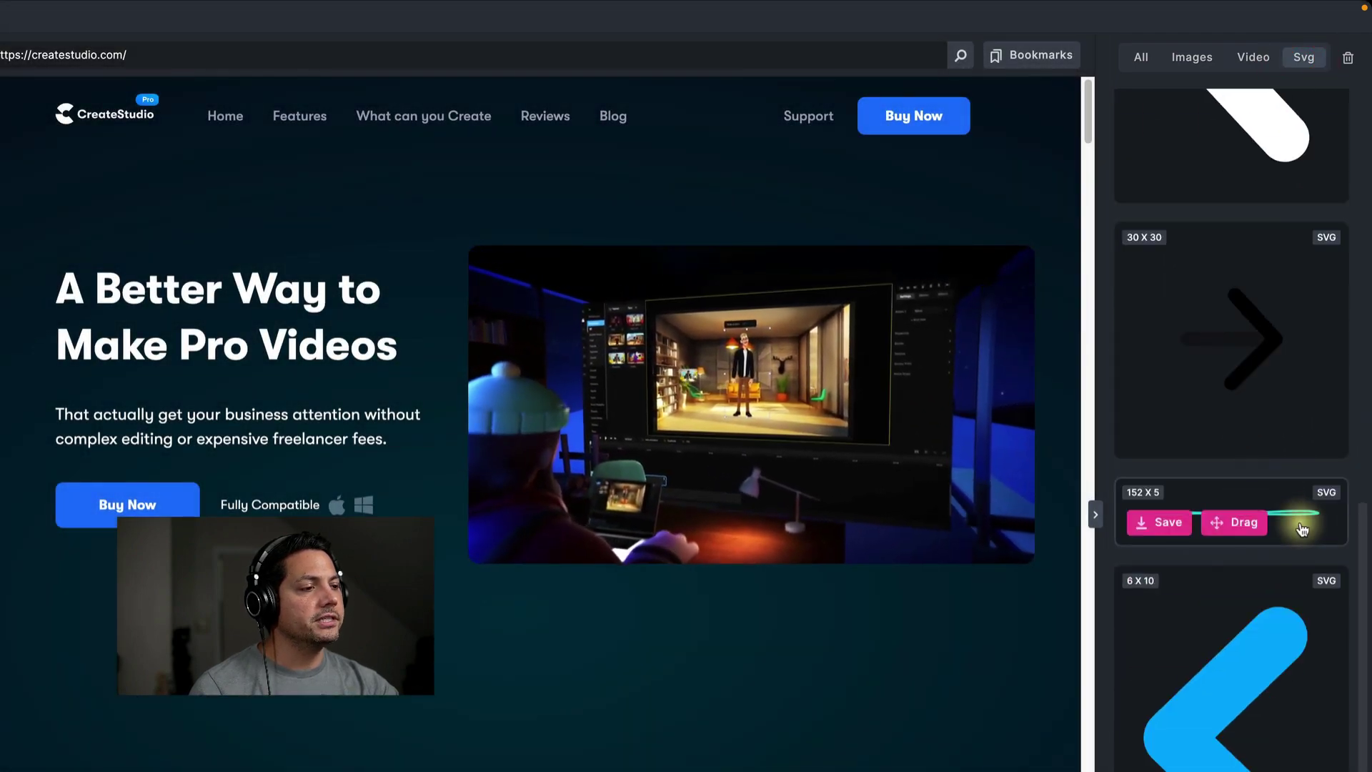
scroll(1303, 525, up, 4)
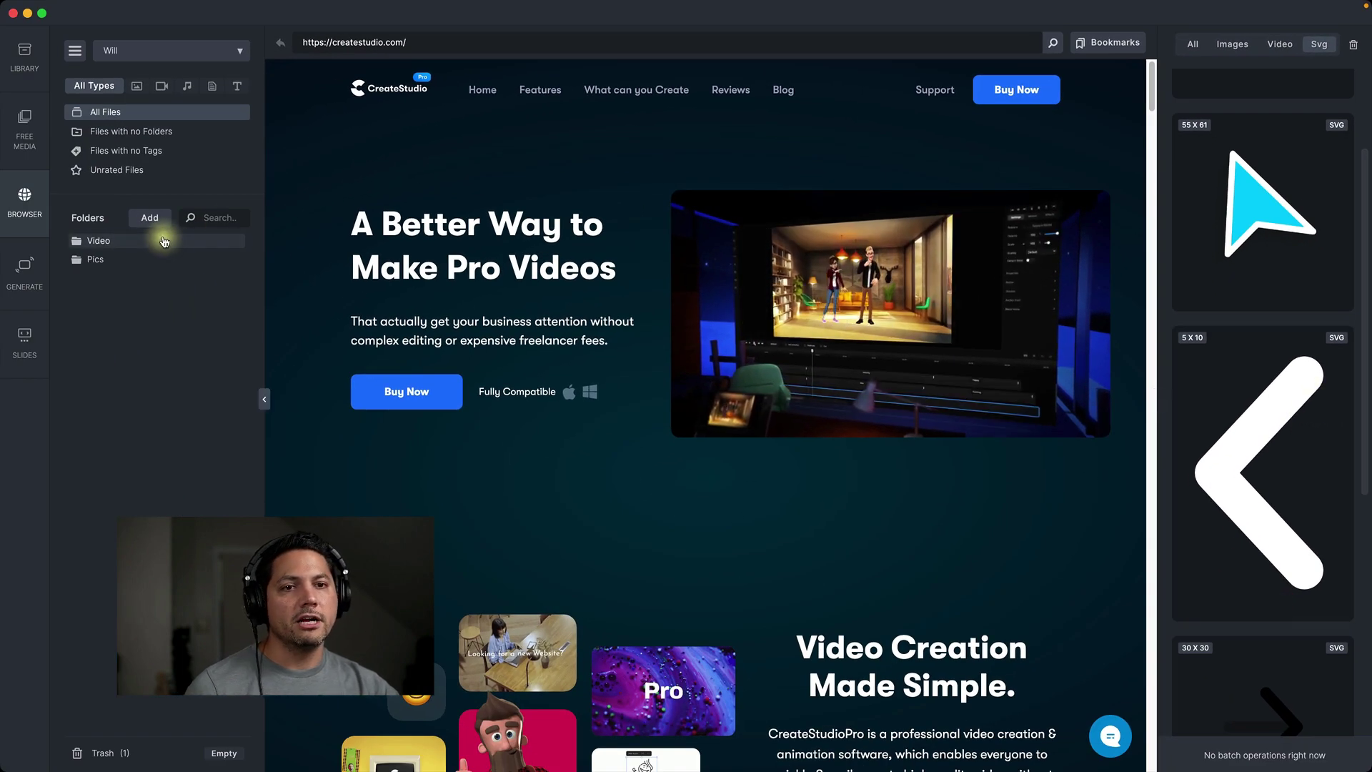
Step: Create a new library folder named 'Mood Board'
click(138, 219)
click(175, 237)
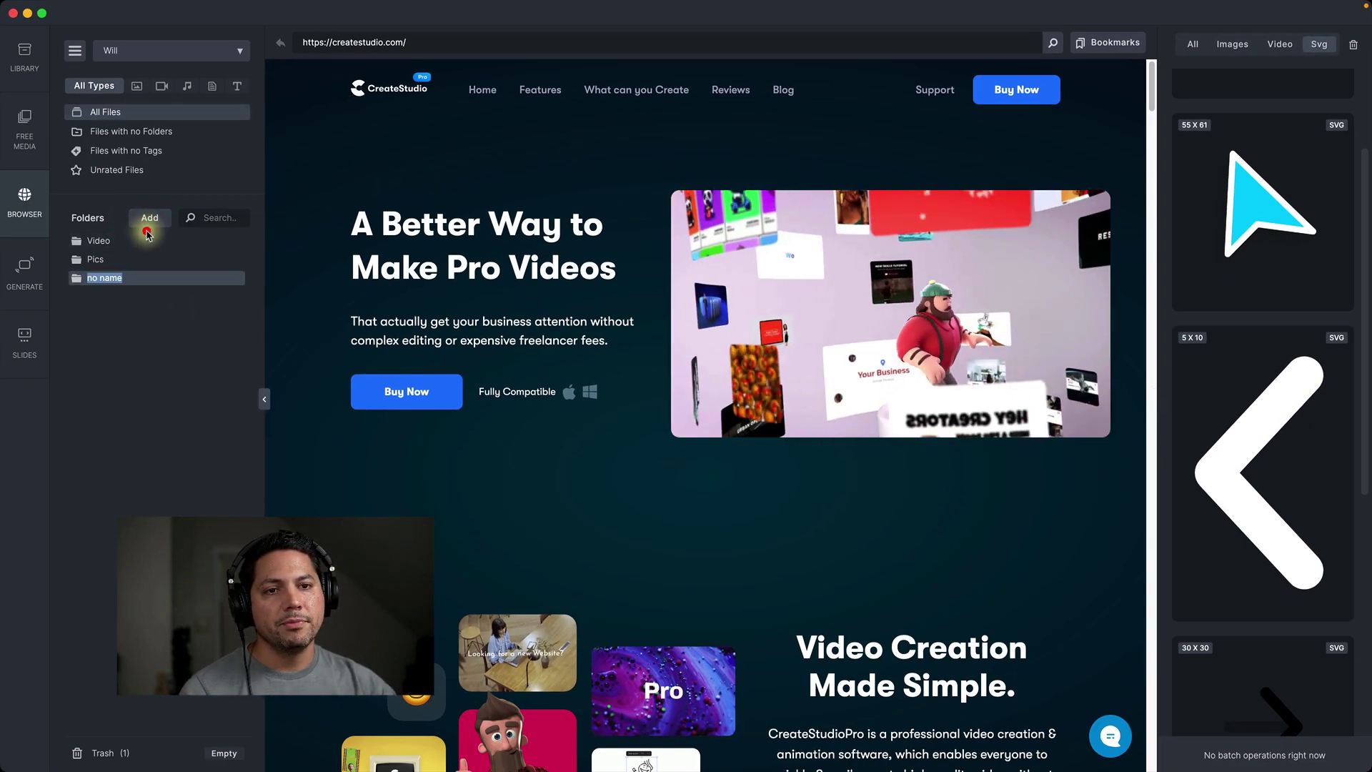
text(Mood Board)
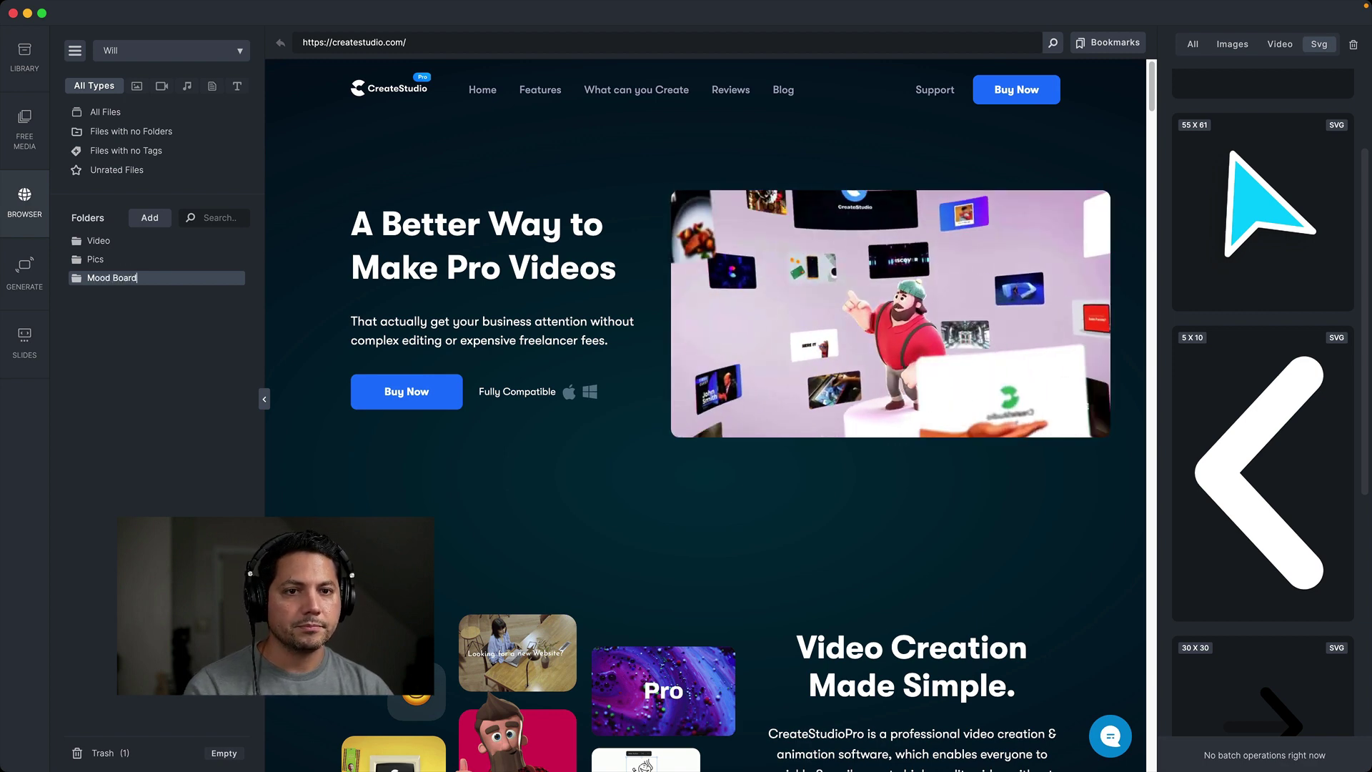
key(Return)
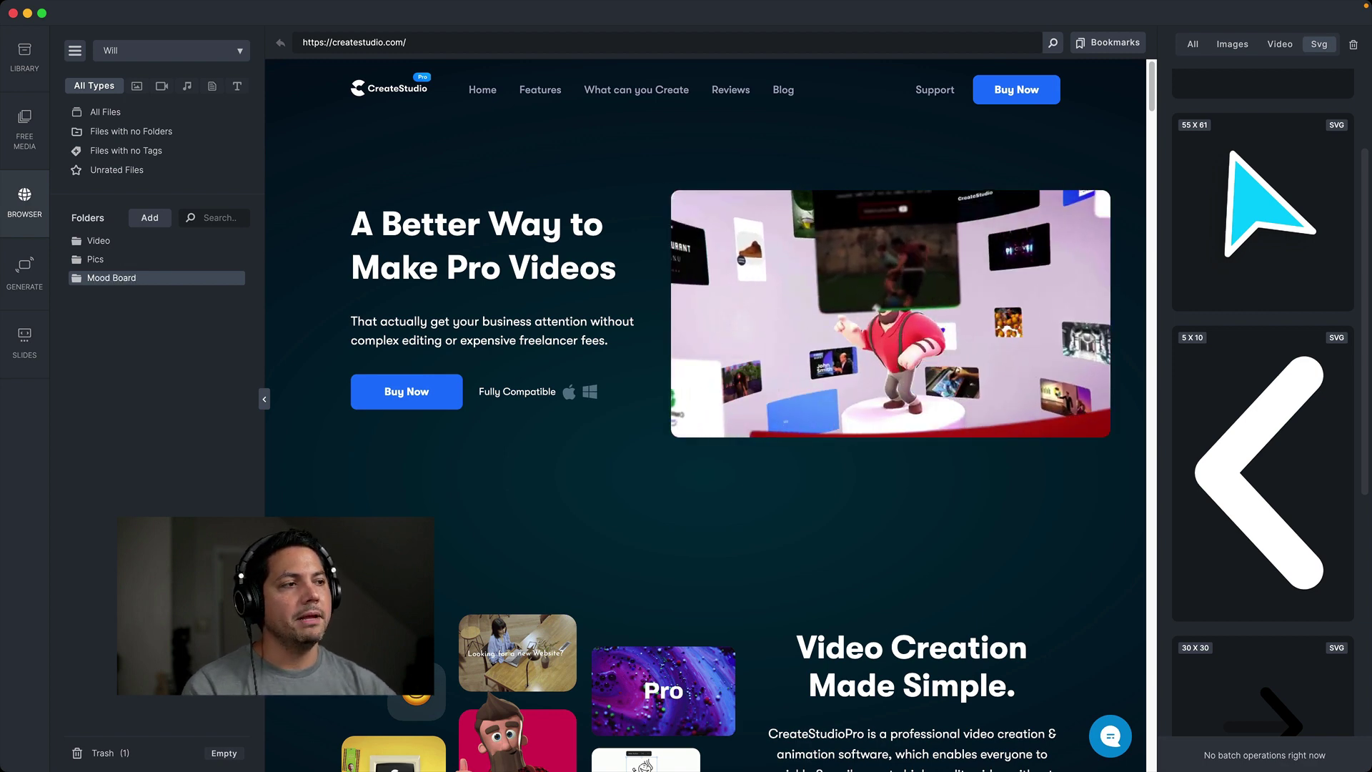
Step: Filter the page media to images and add the purple-sleeve hand image to Mood Board
click(1232, 44)
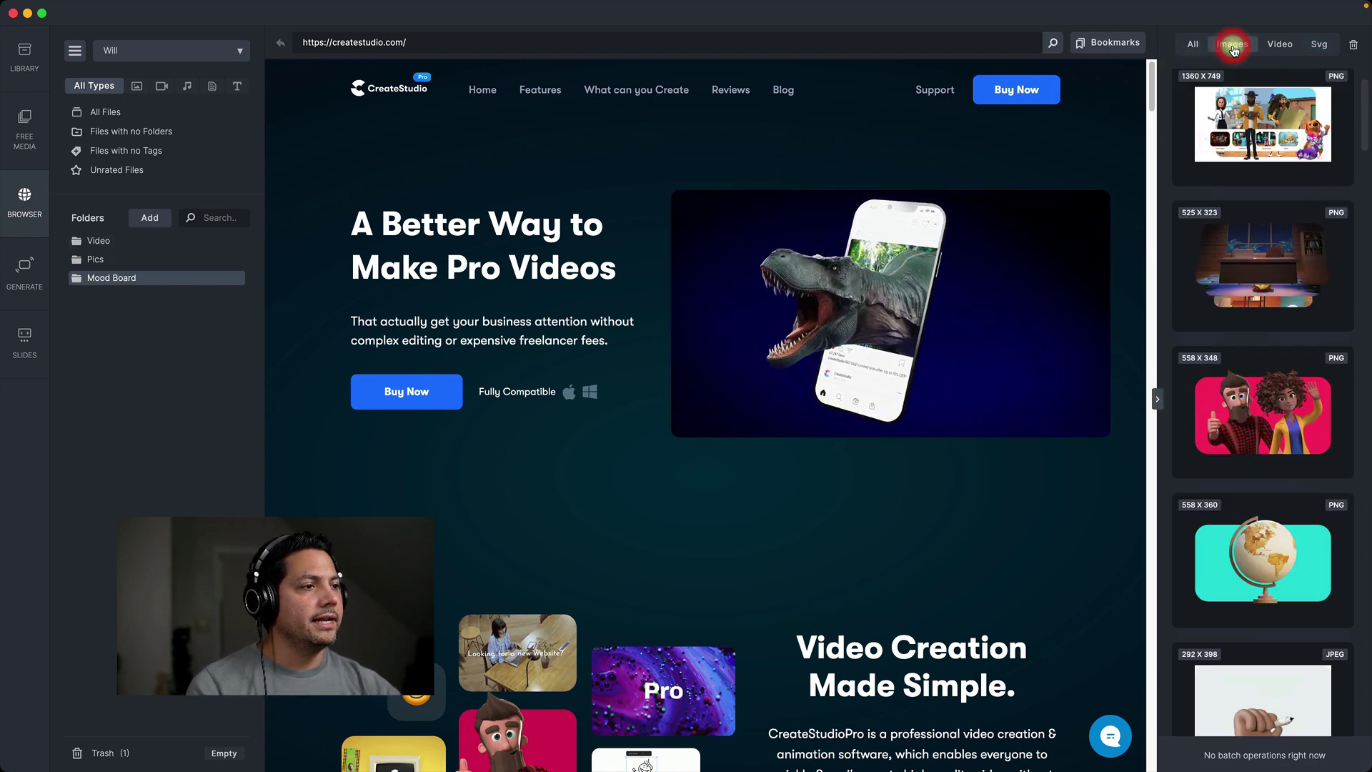
mouse_move(1291, 320)
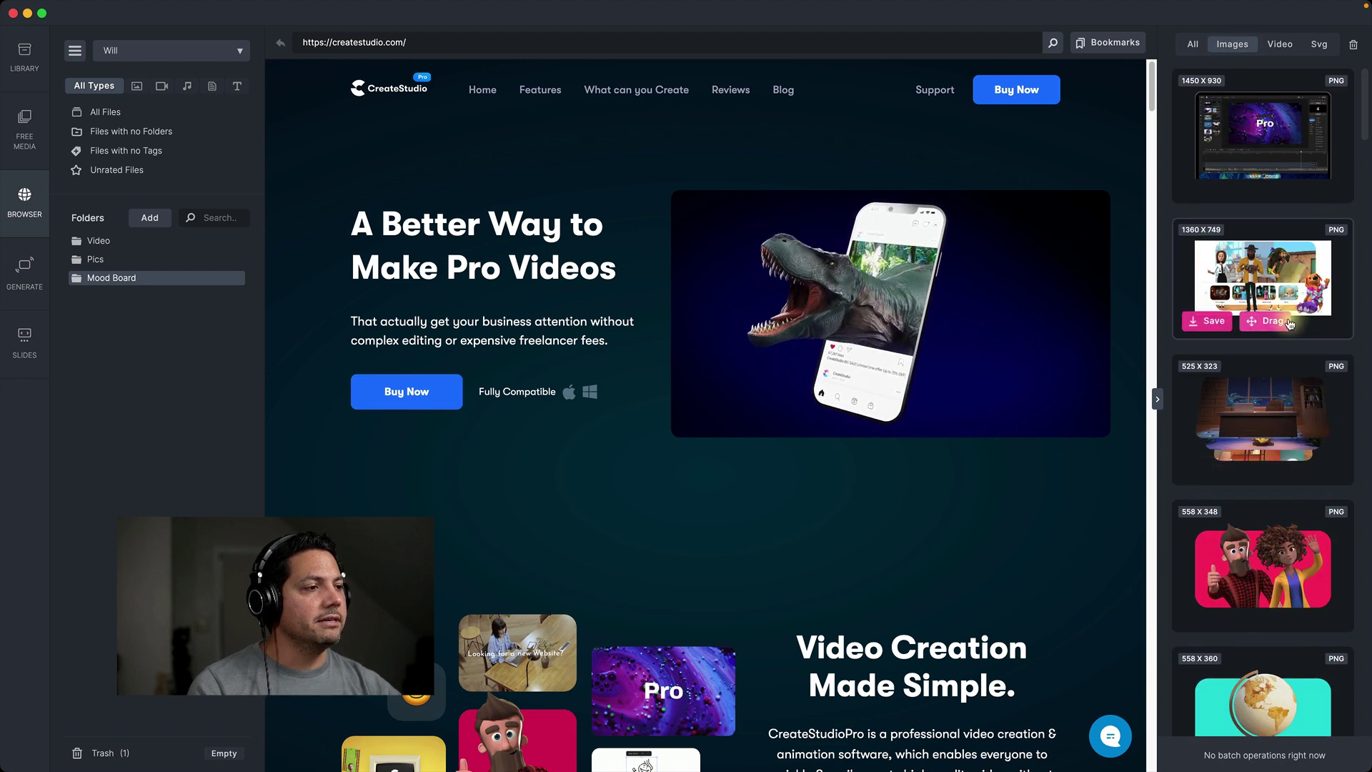
scroll(1279, 343, down, 8)
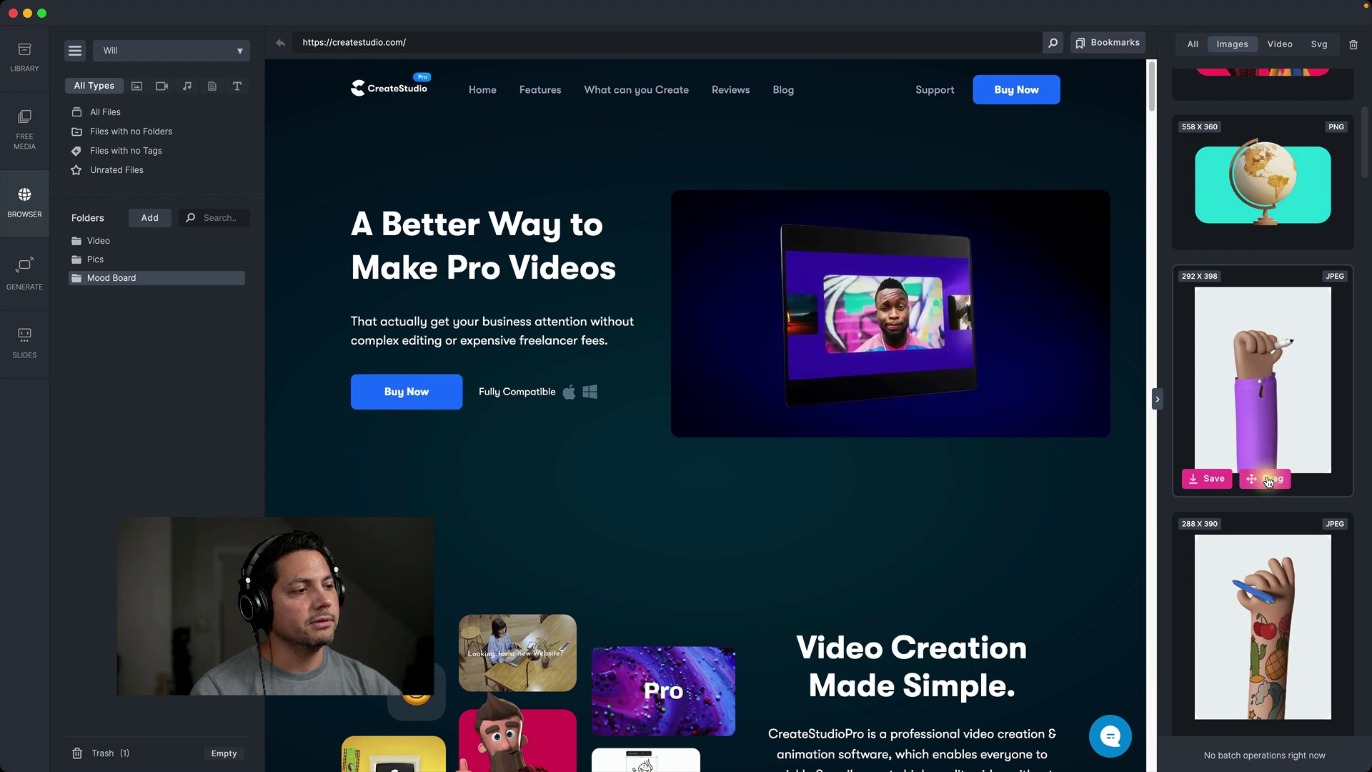
scroll(1261, 564, down, 1)
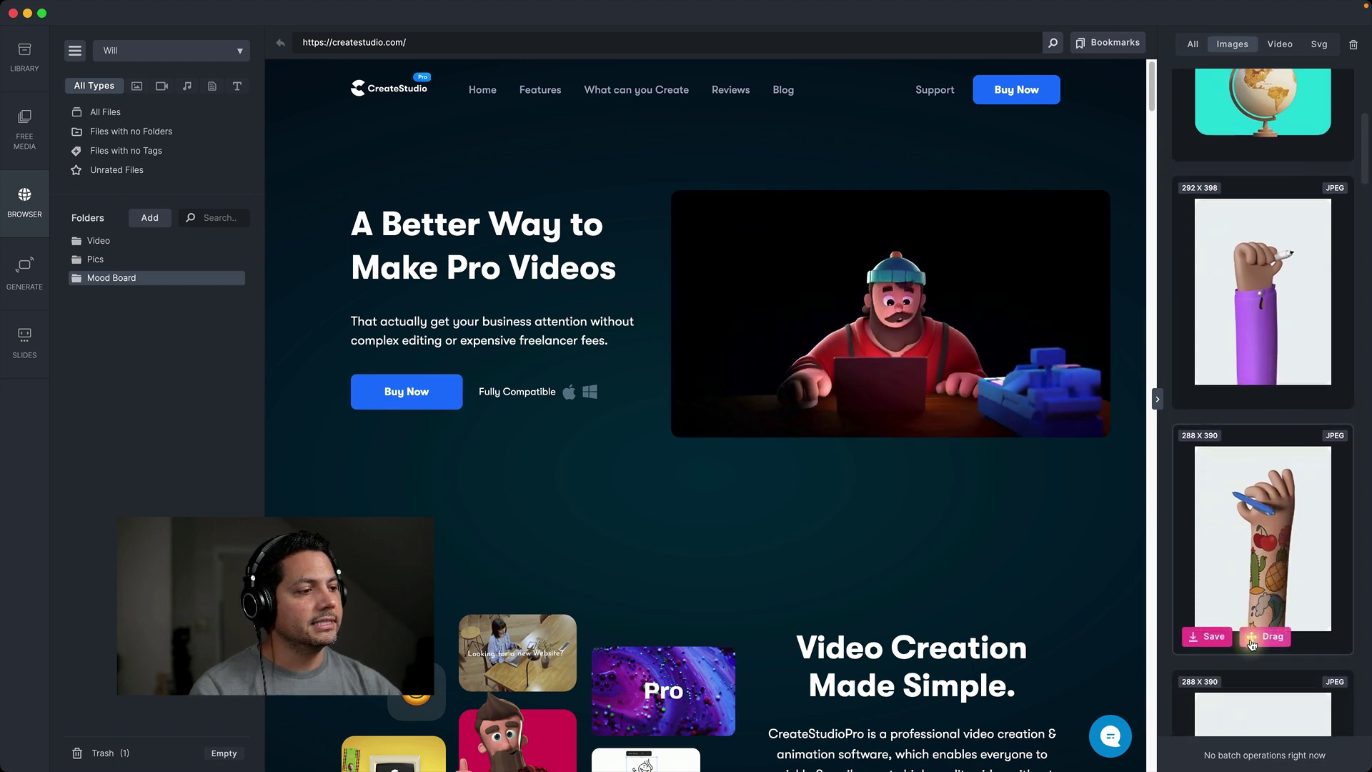
drag(1269, 390, 115, 281)
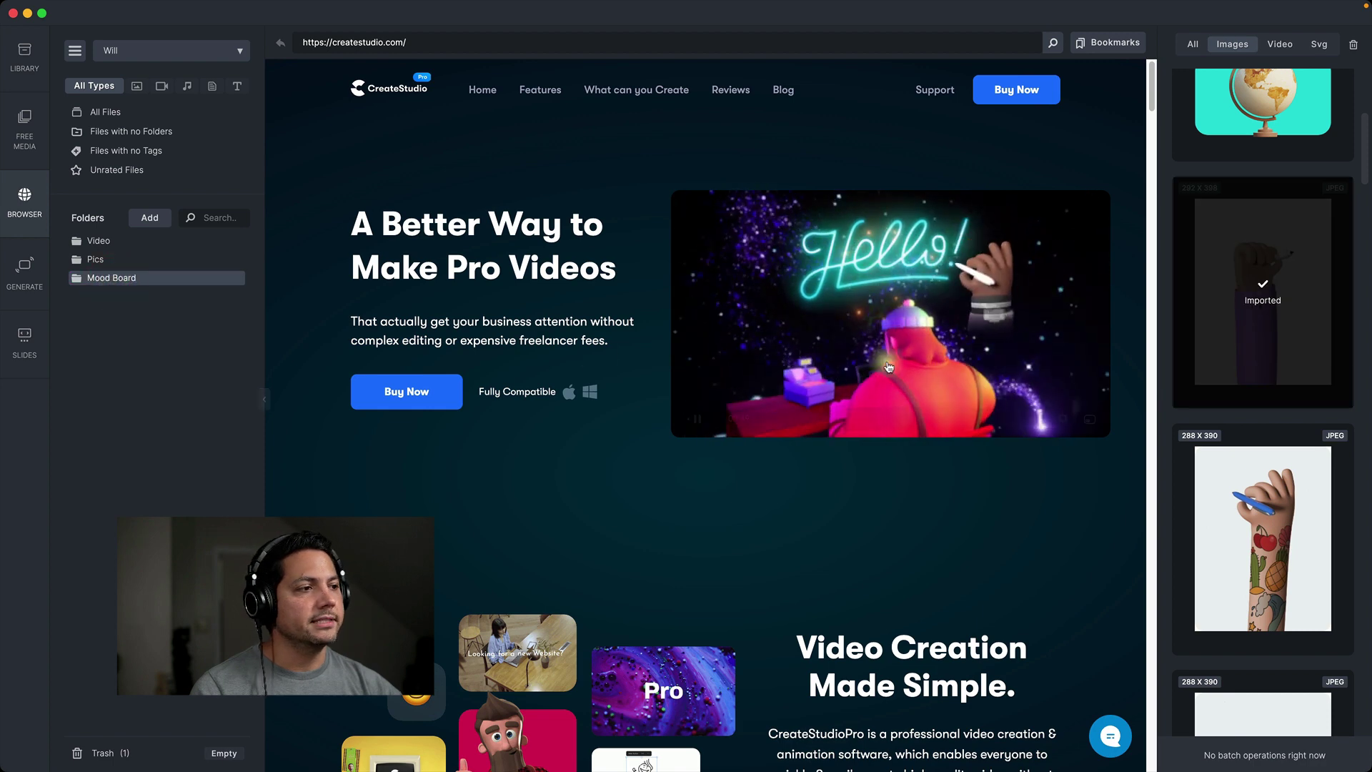
Step: Add the Pexels/Unsplash logos image and the lower-third graphic to Mood Board
scroll(1280, 433, down, 15)
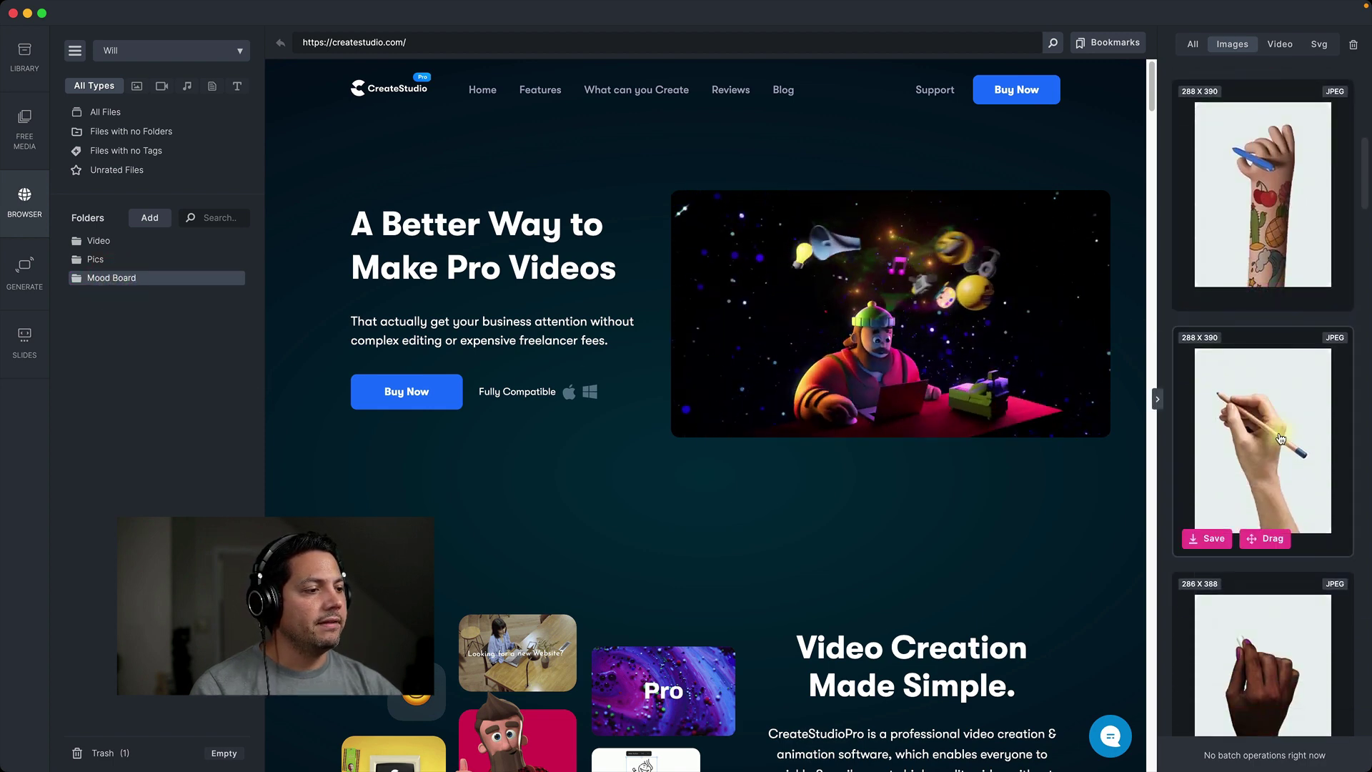
scroll(1281, 438, down, 8)
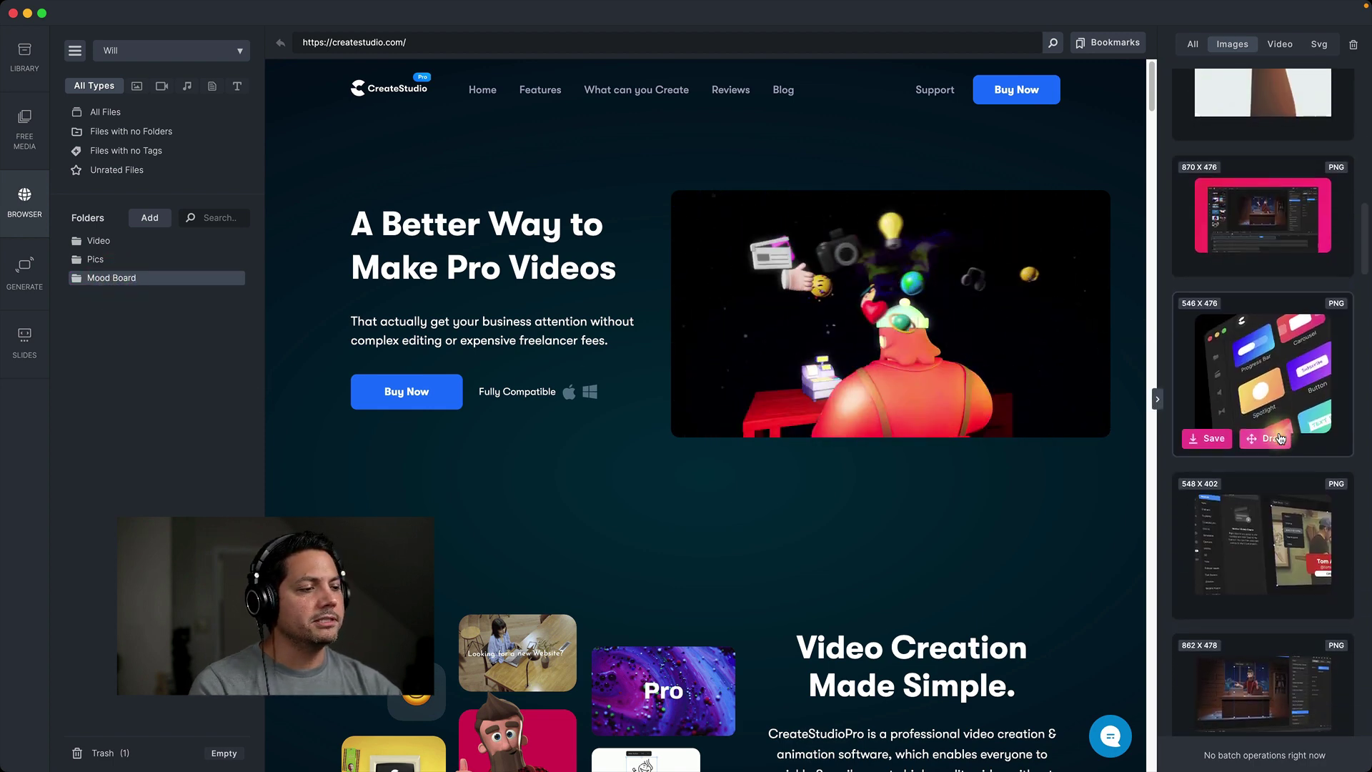
scroll(1281, 439, down, 2)
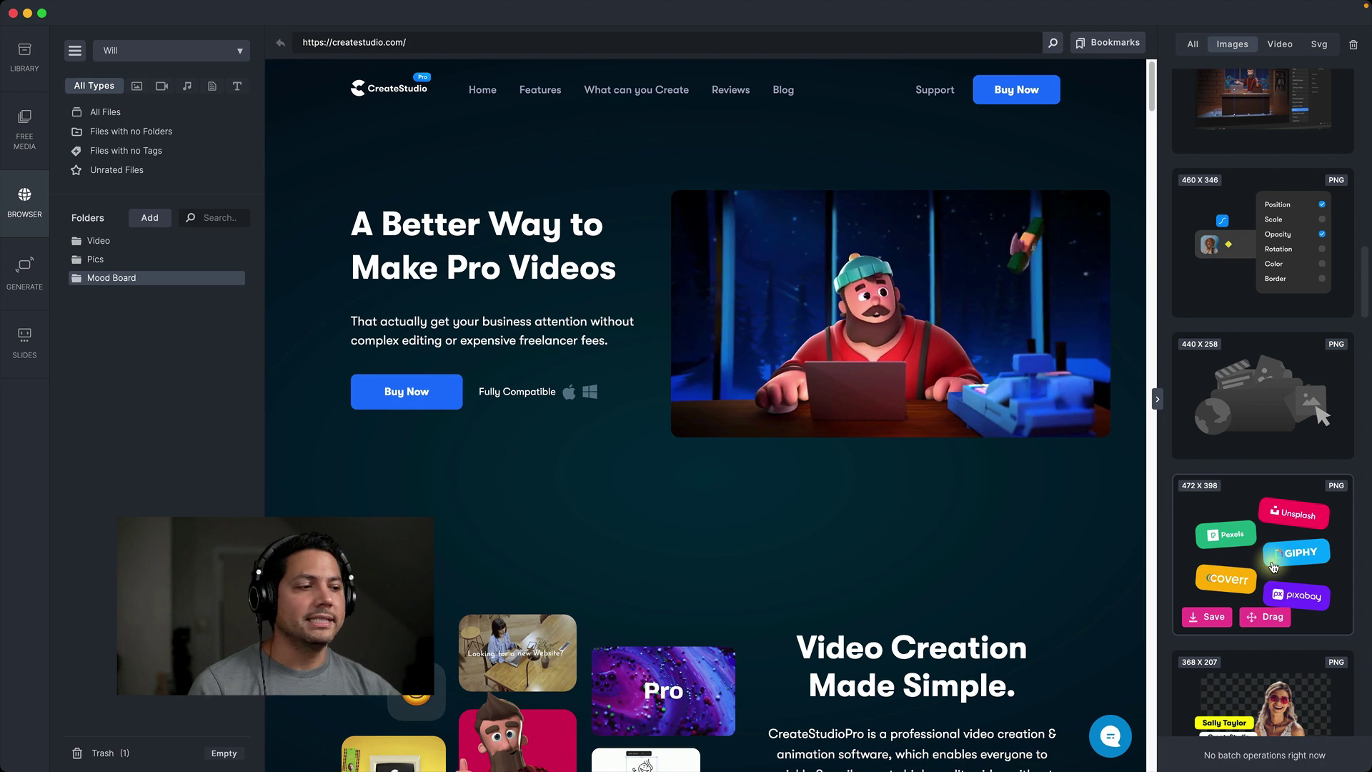
drag(1272, 624, 147, 277)
scroll(1265, 572, down, 5)
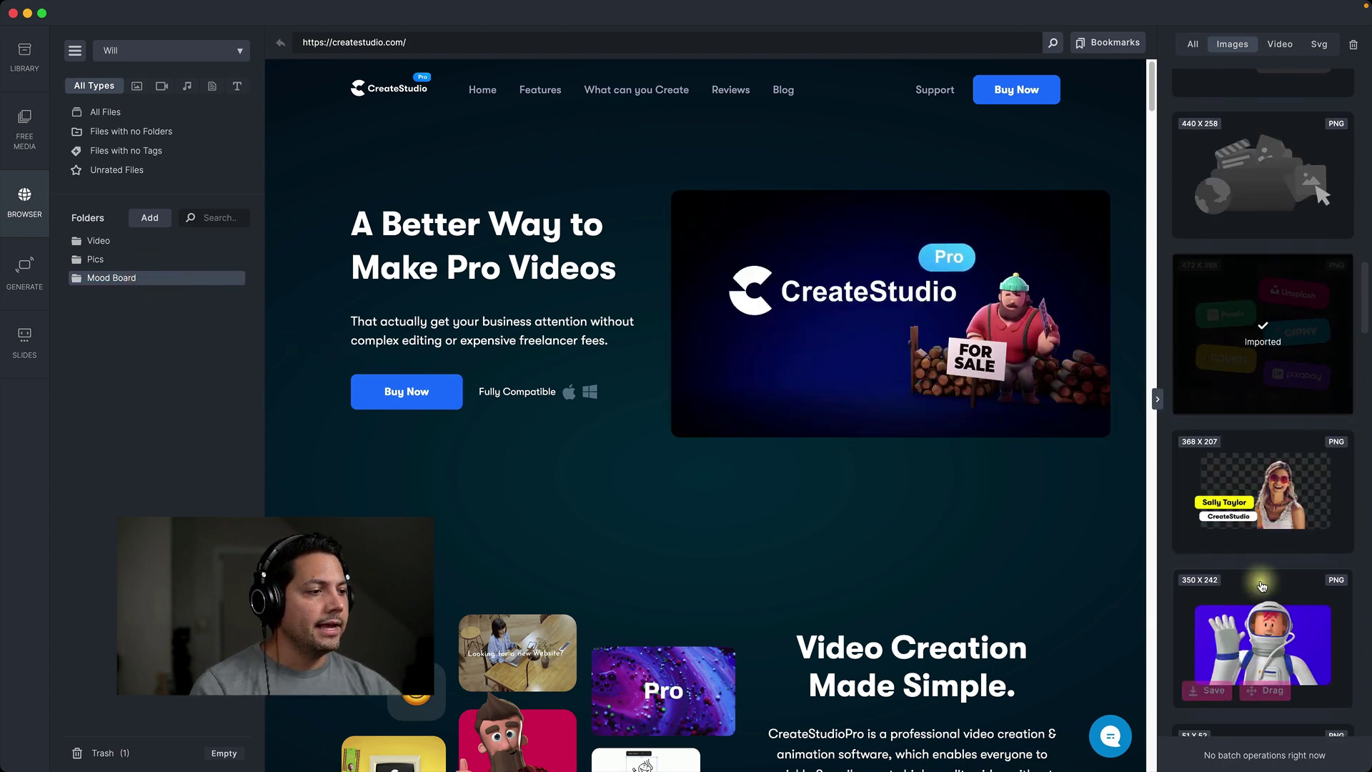
mouse_move(1270, 594)
drag(1266, 662, 112, 277)
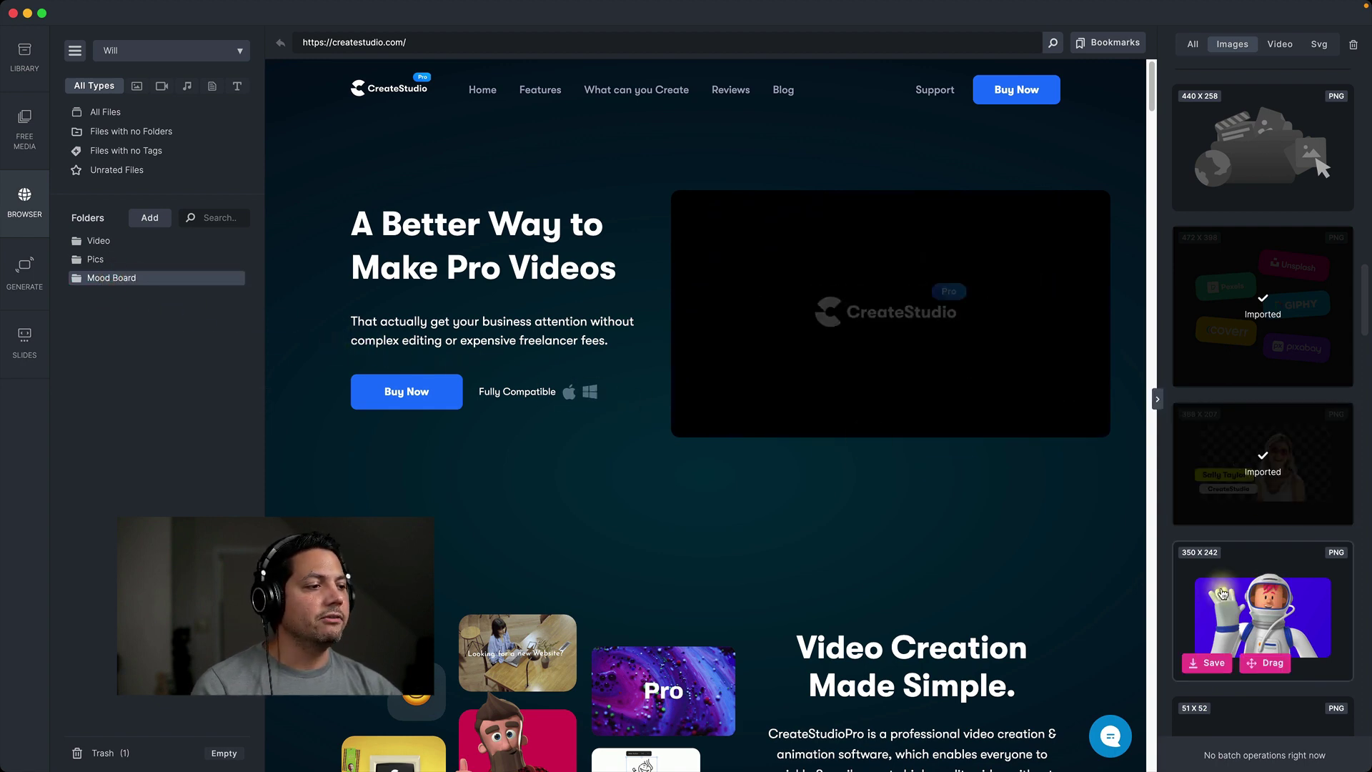
scroll(1224, 590, down, 2)
mouse_move(1224, 590)
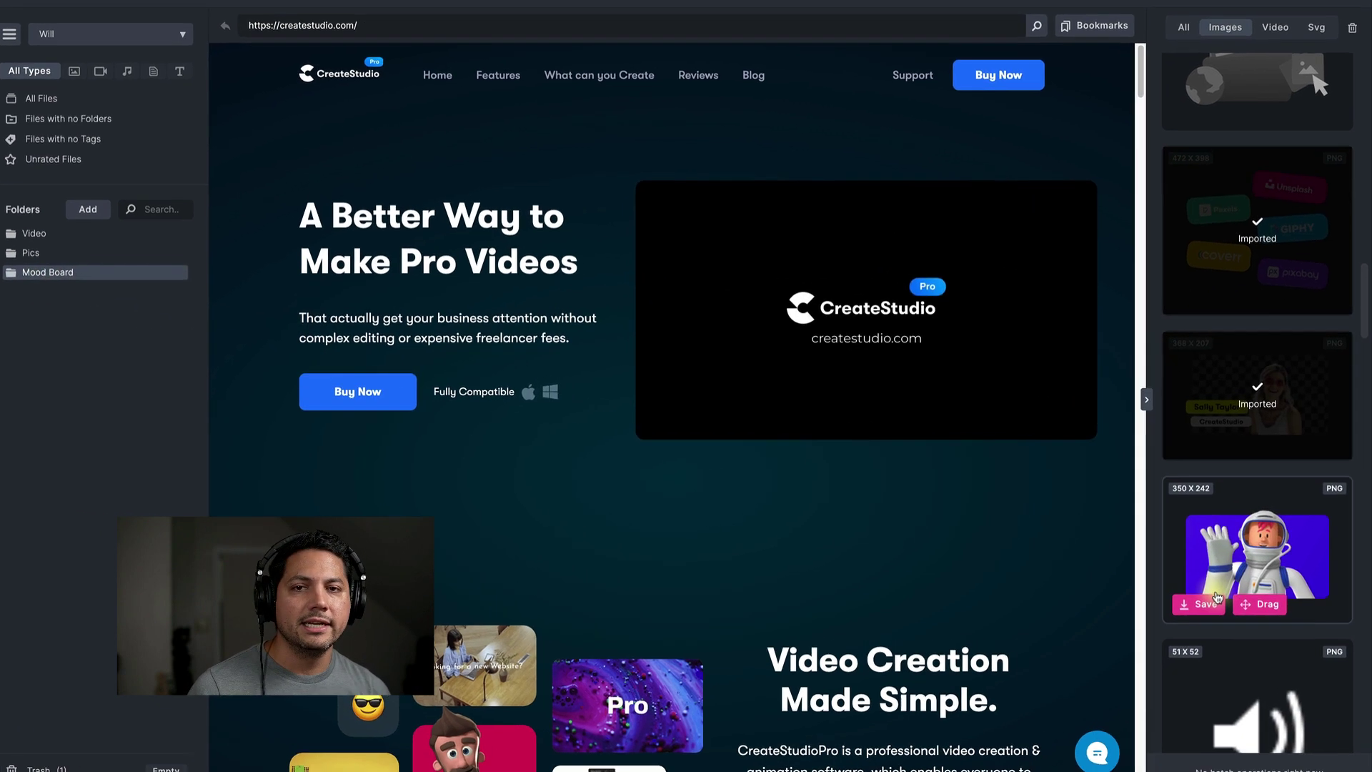
Step: Filter the page media to videos and add the 900 X 546 clip to Mood Board
click(1270, 22)
mouse_move(1280, 493)
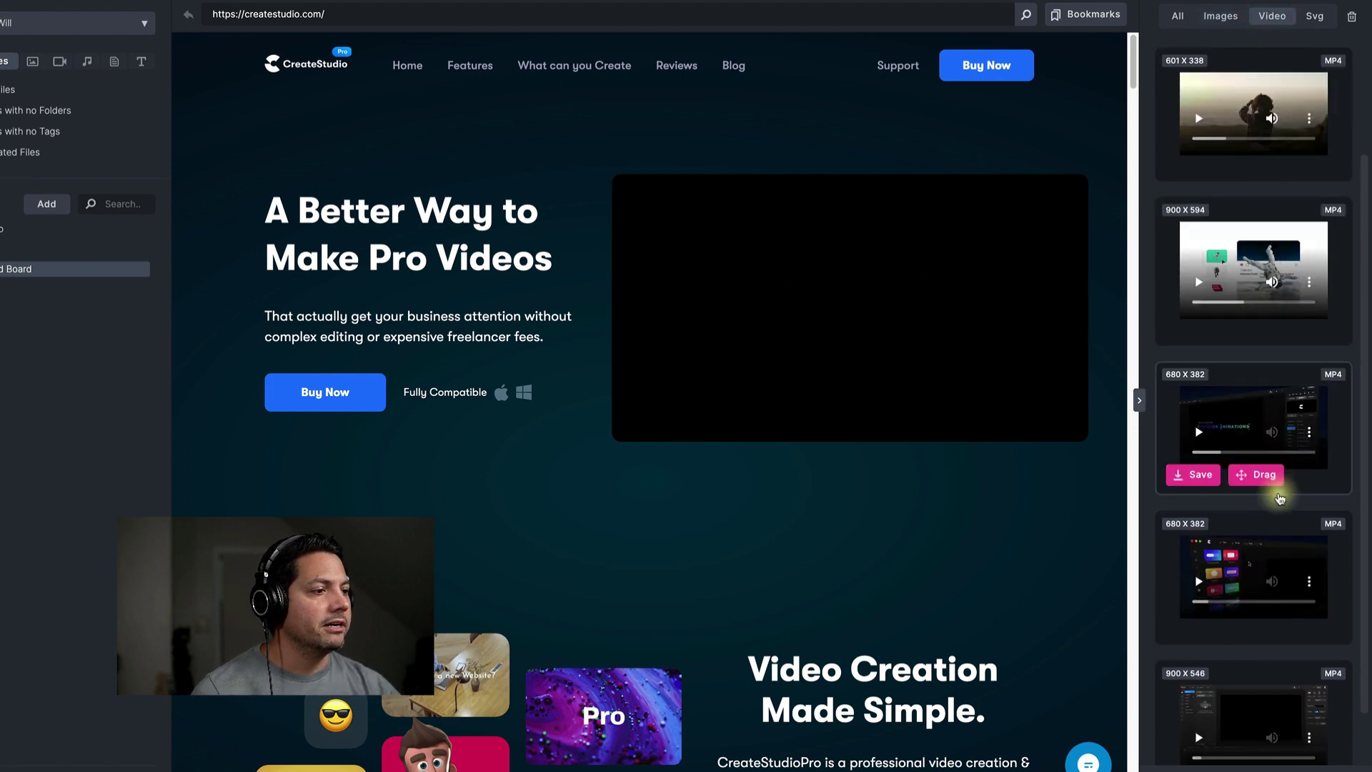
scroll(1279, 498, down, 1)
mouse_move(1255, 664)
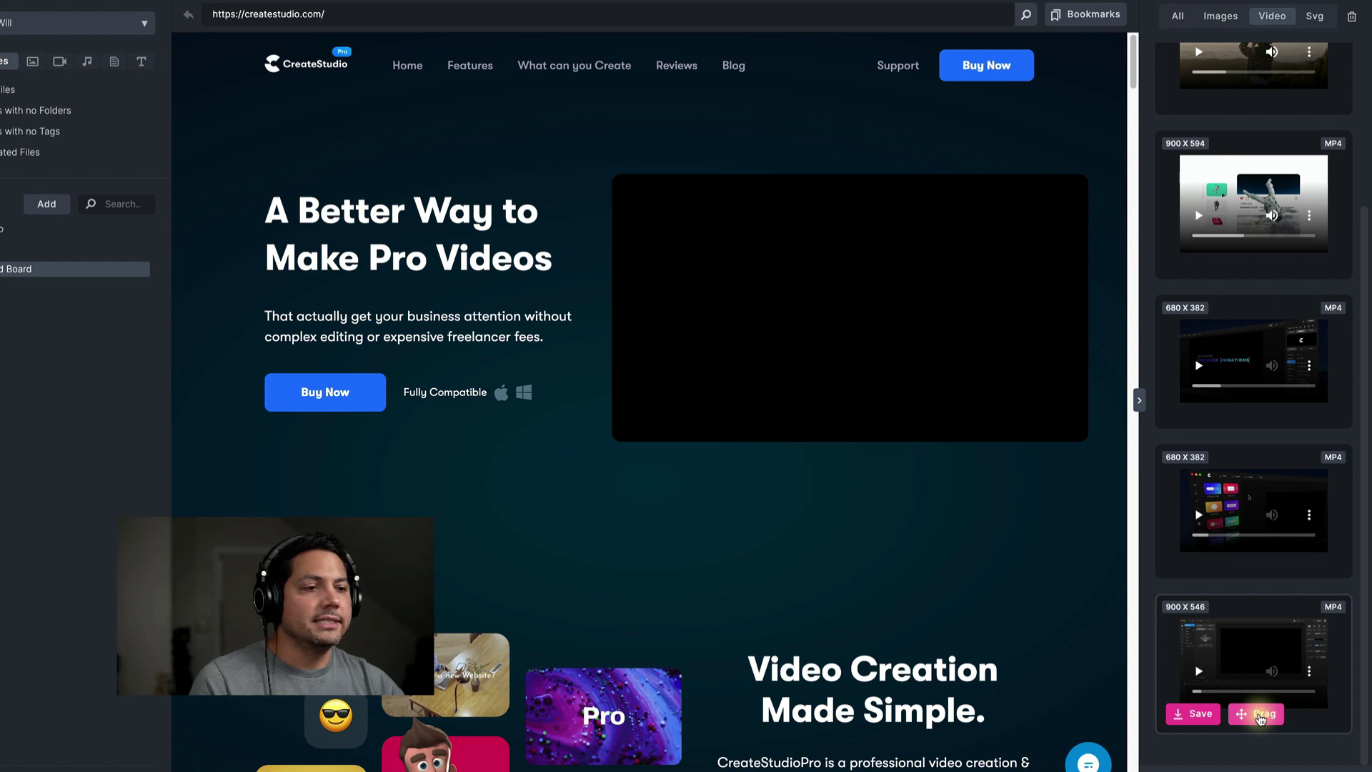
drag(1261, 719, 126, 285)
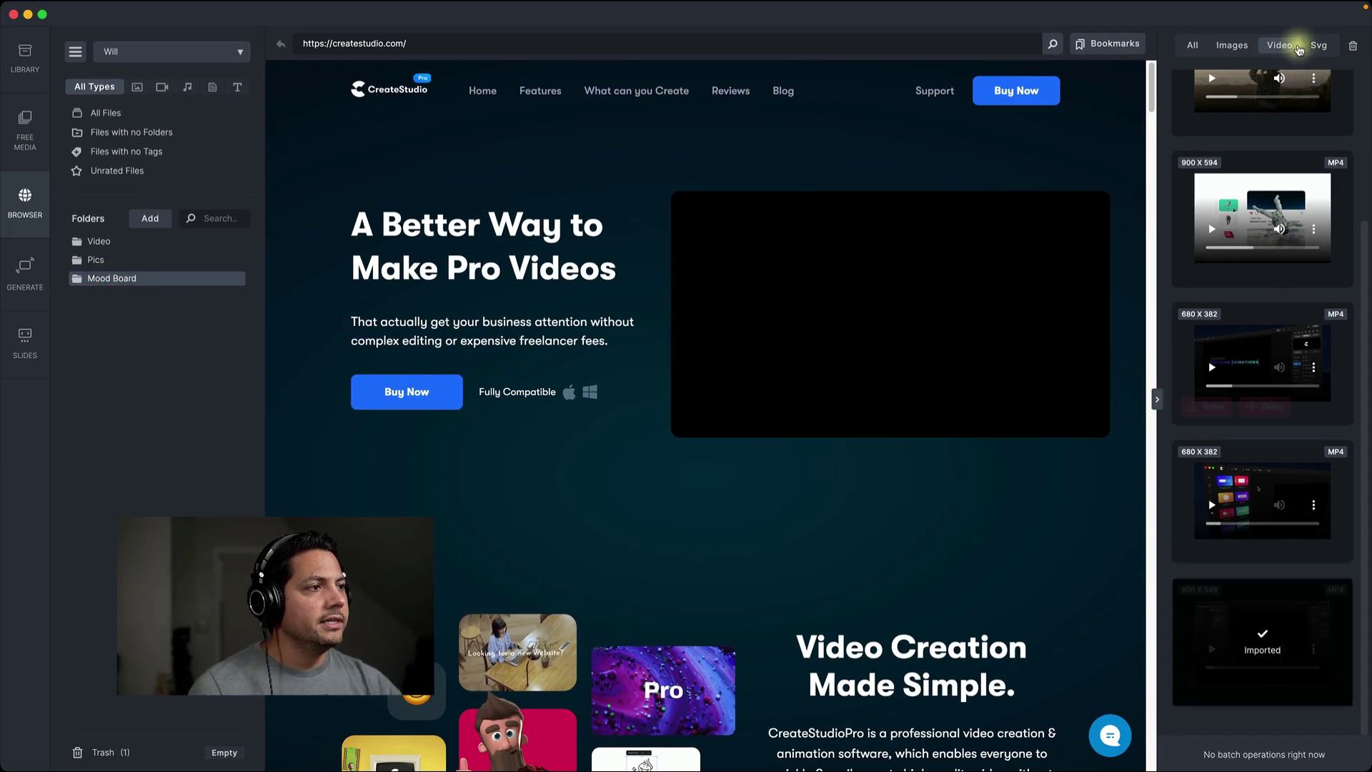
Step: Filter to SVG graphics and add the blue 55 X 61 arrow to Mood Board
click(1321, 44)
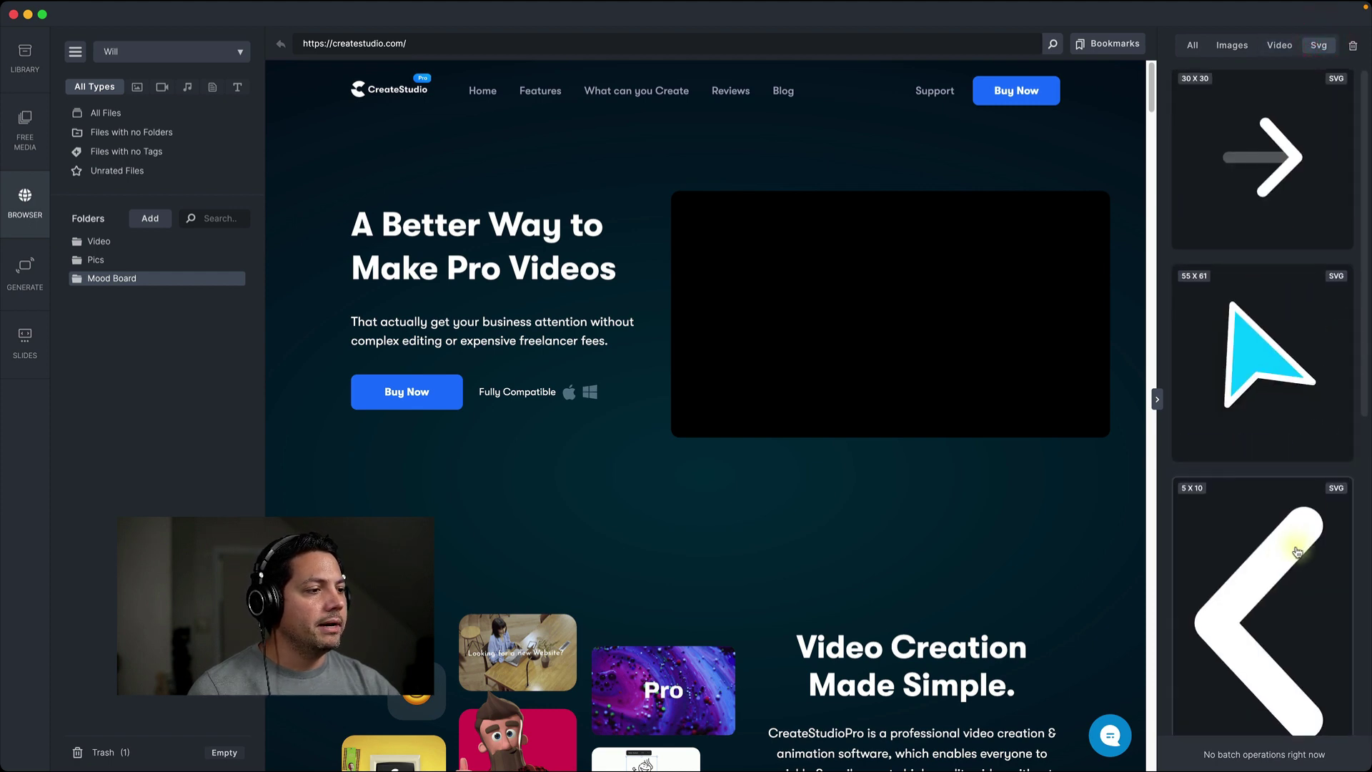
scroll(1297, 553, down, 3)
scroll(1298, 552, down, 5)
scroll(1297, 552, down, 3)
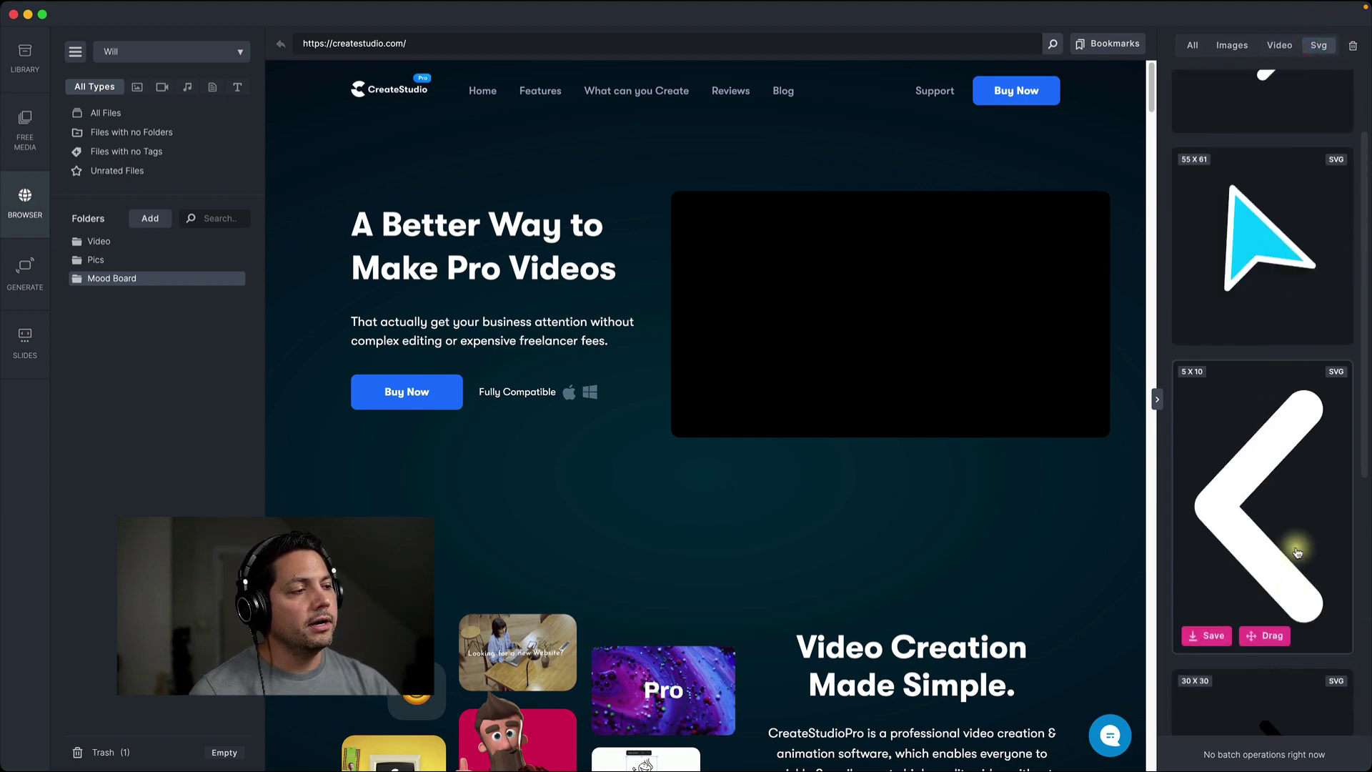
scroll(1301, 428, up, 2)
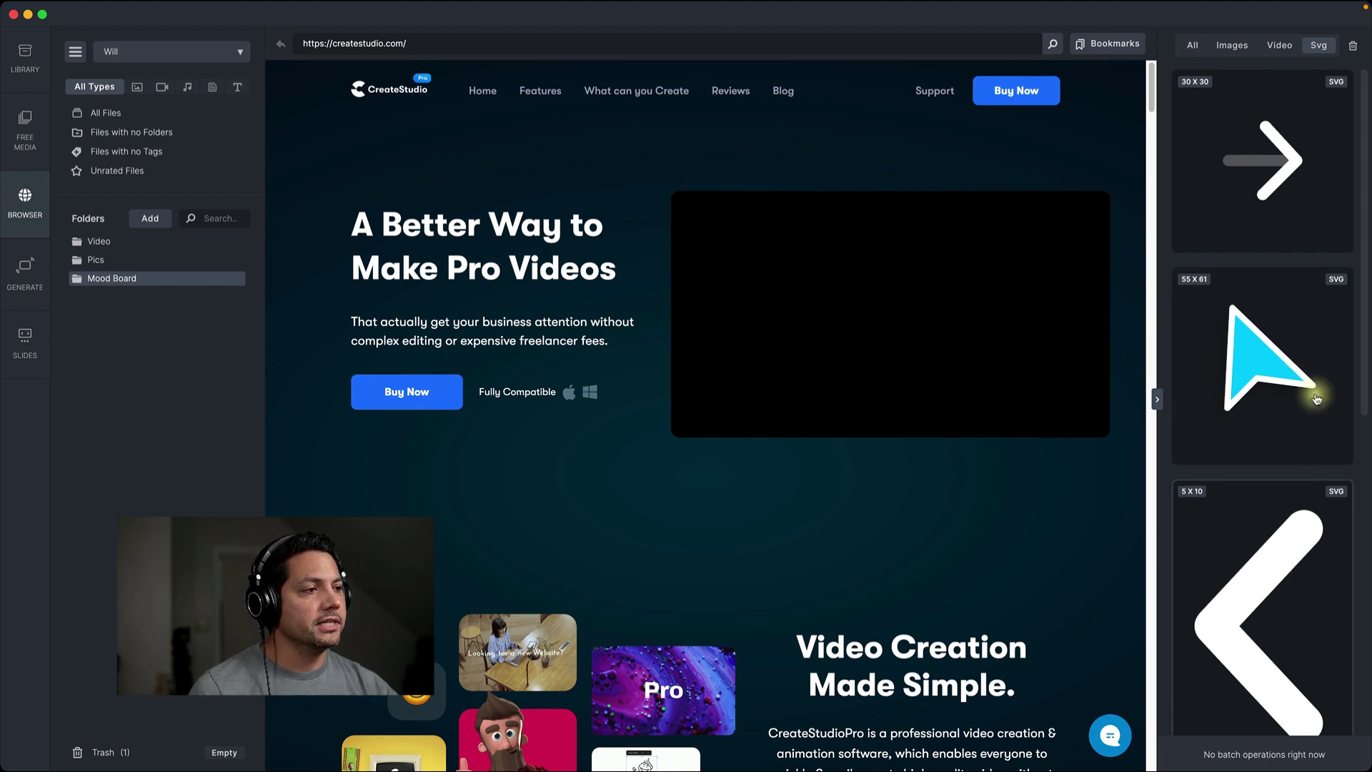
mouse_move(1279, 463)
drag(1265, 455, 150, 282)
scroll(1259, 578, down, 5)
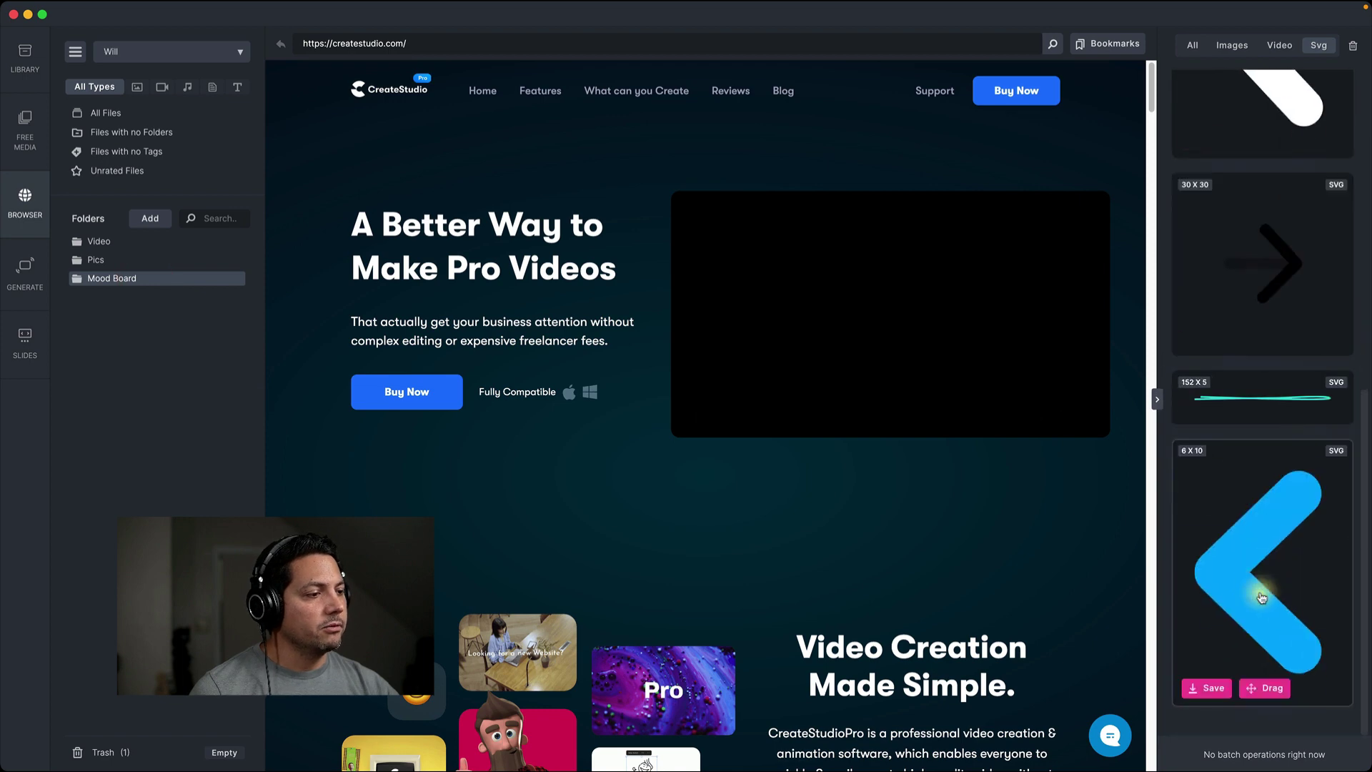
scroll(1262, 598, up, 4)
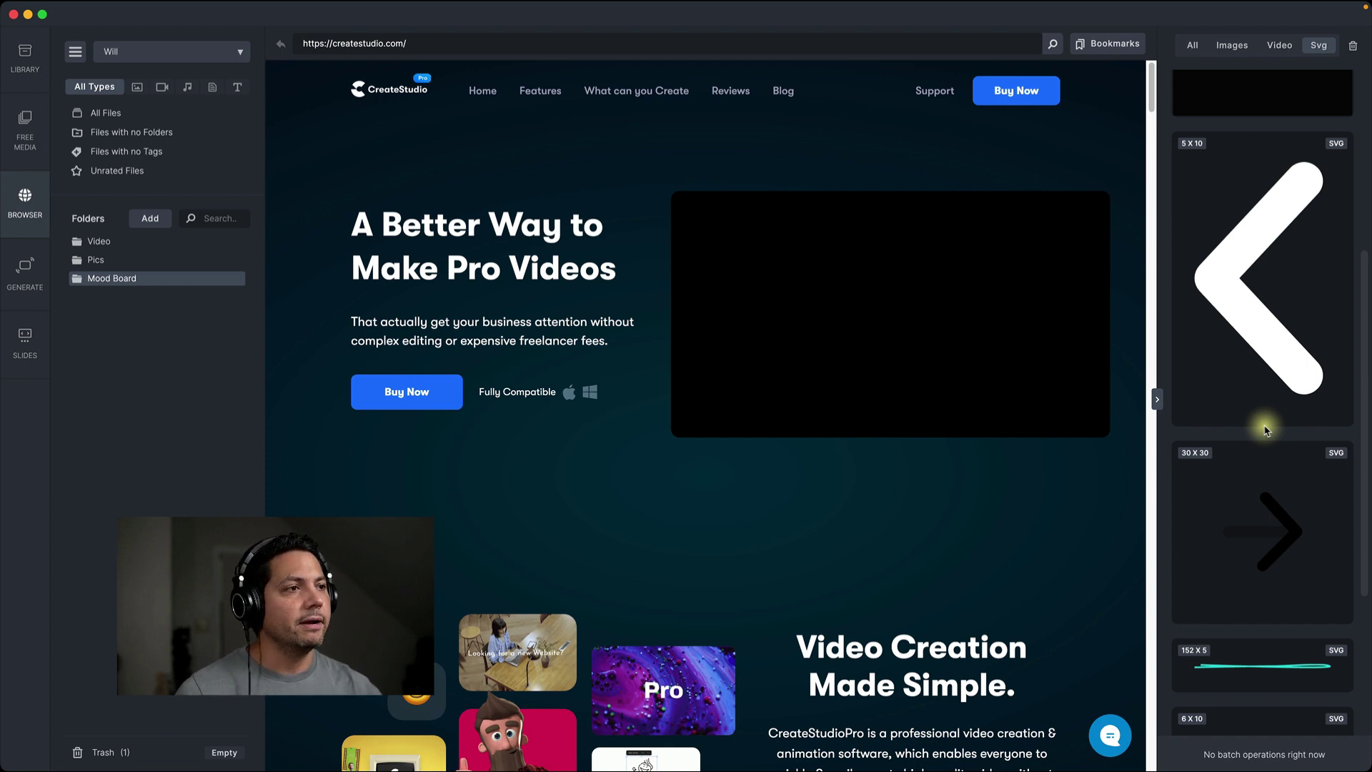
click(1115, 49)
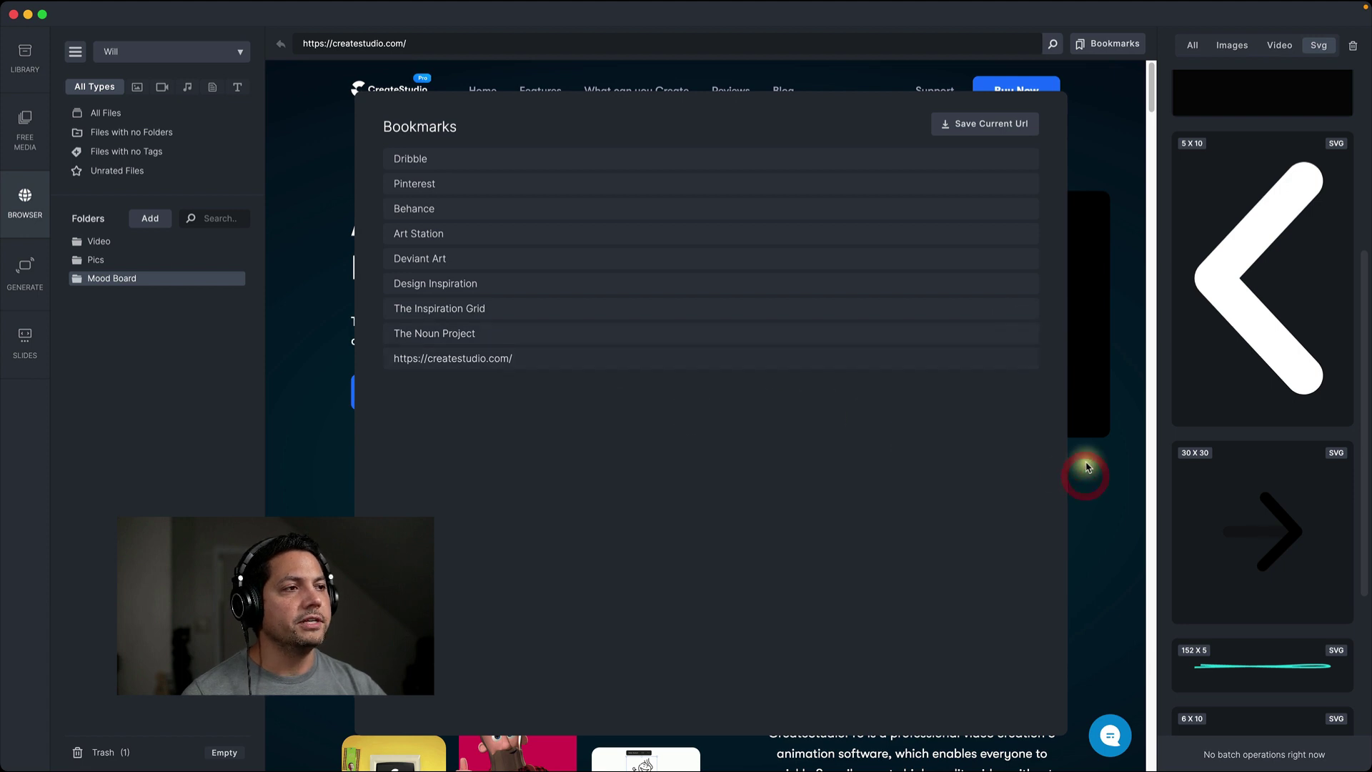
click(1103, 50)
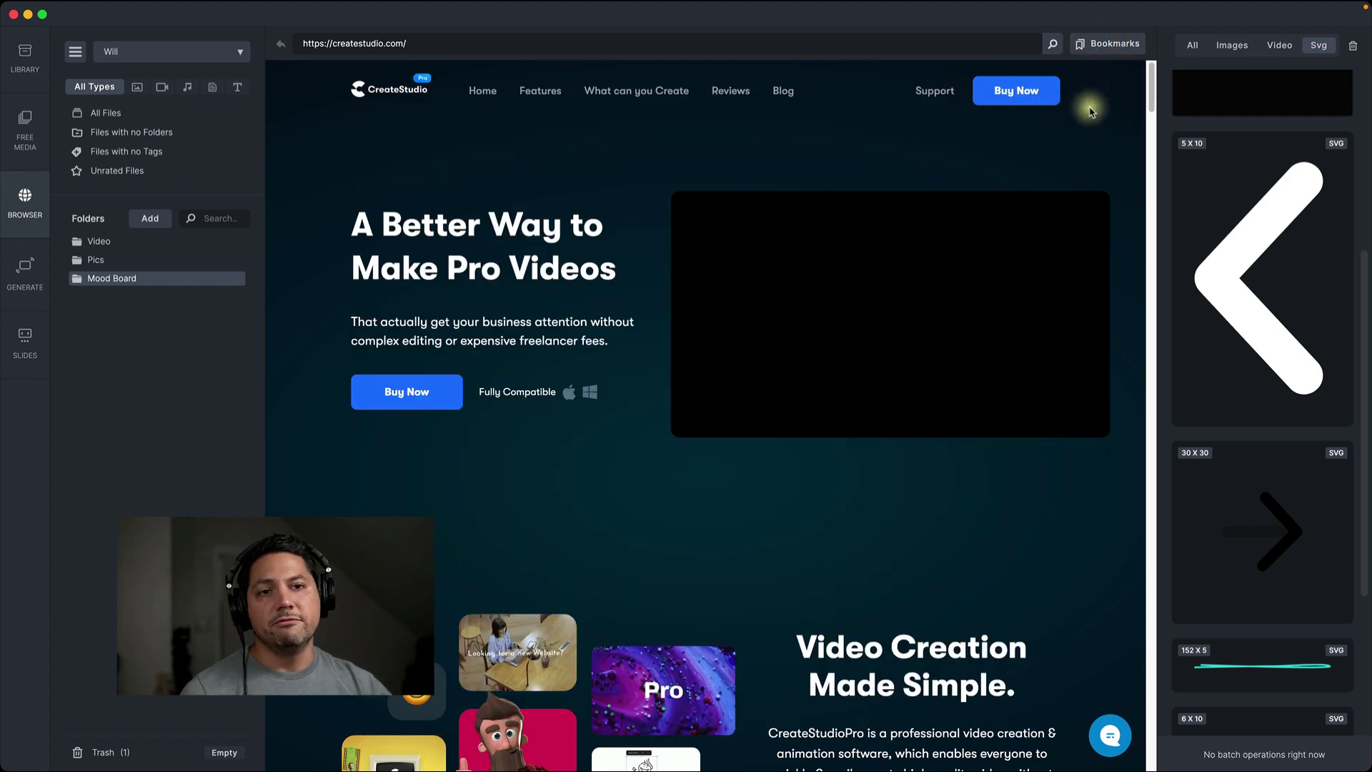
Step: Check the details of Mood Board's arrow SVG, video clip, and lower-third, integrations and hand images, then go back to the browser bookmarks
click(28, 64)
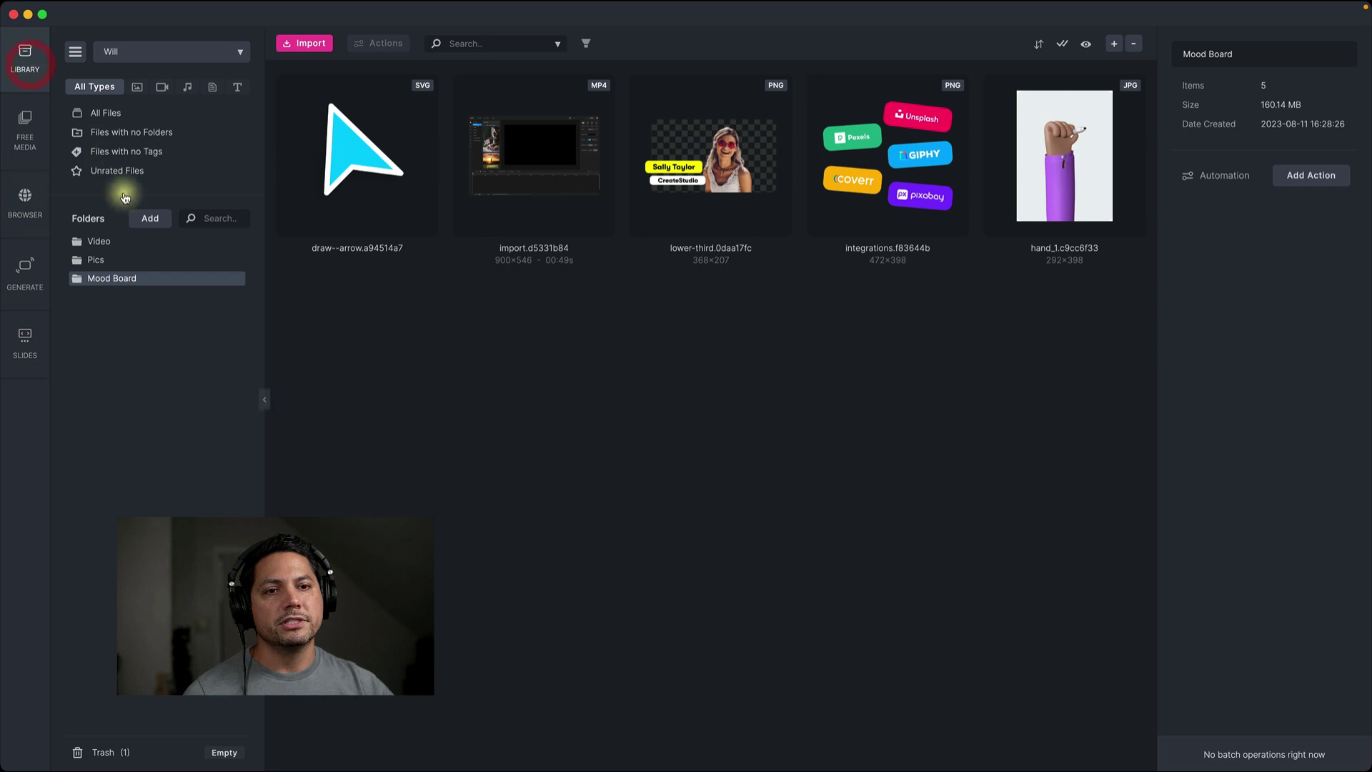
click(381, 196)
click(496, 175)
click(674, 170)
click(911, 153)
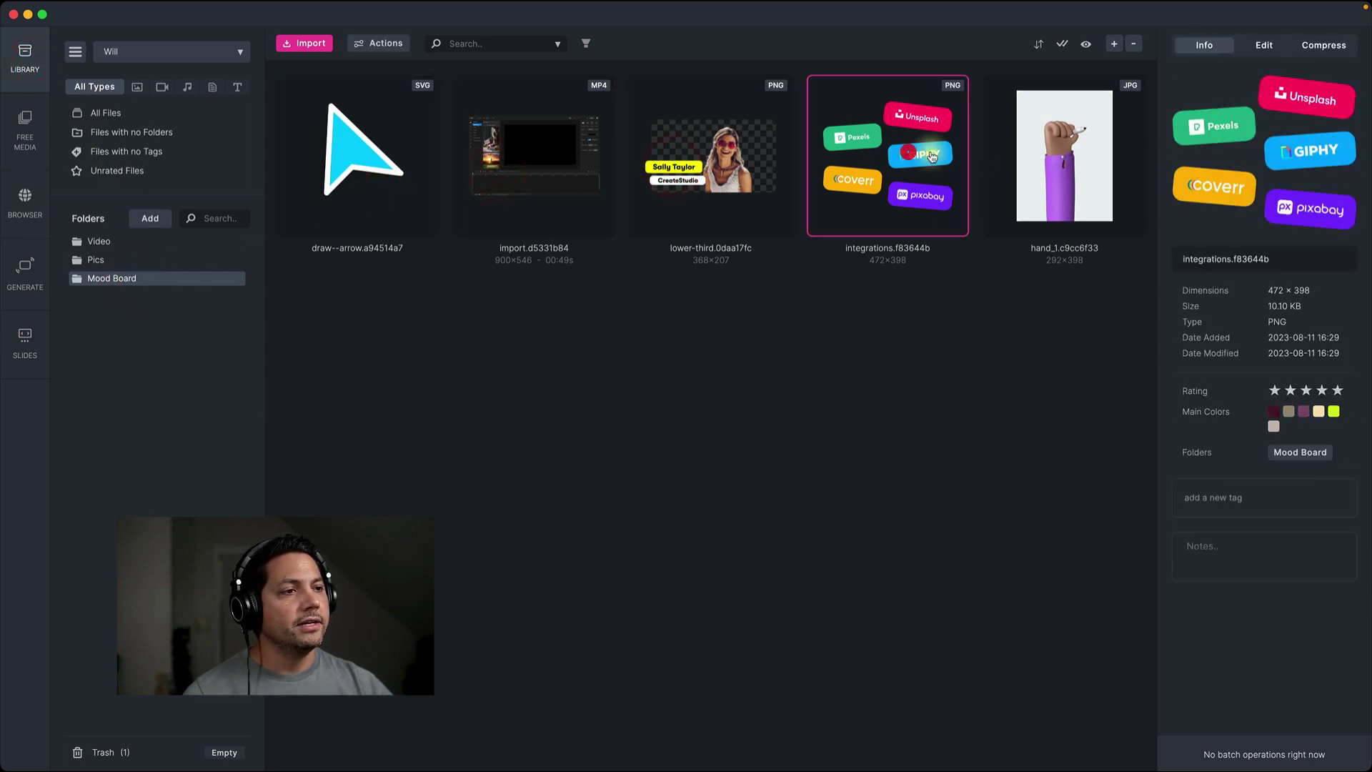
click(1042, 155)
click(547, 182)
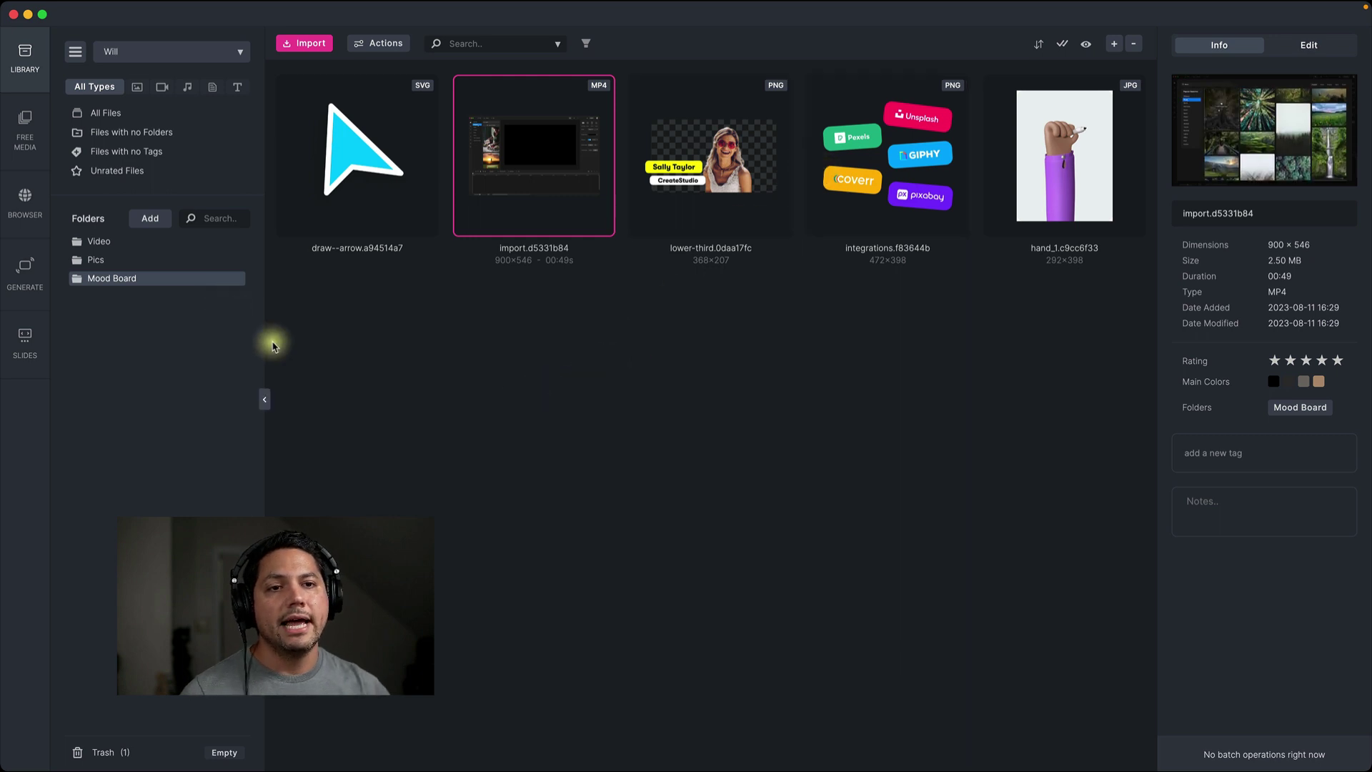
click(25, 199)
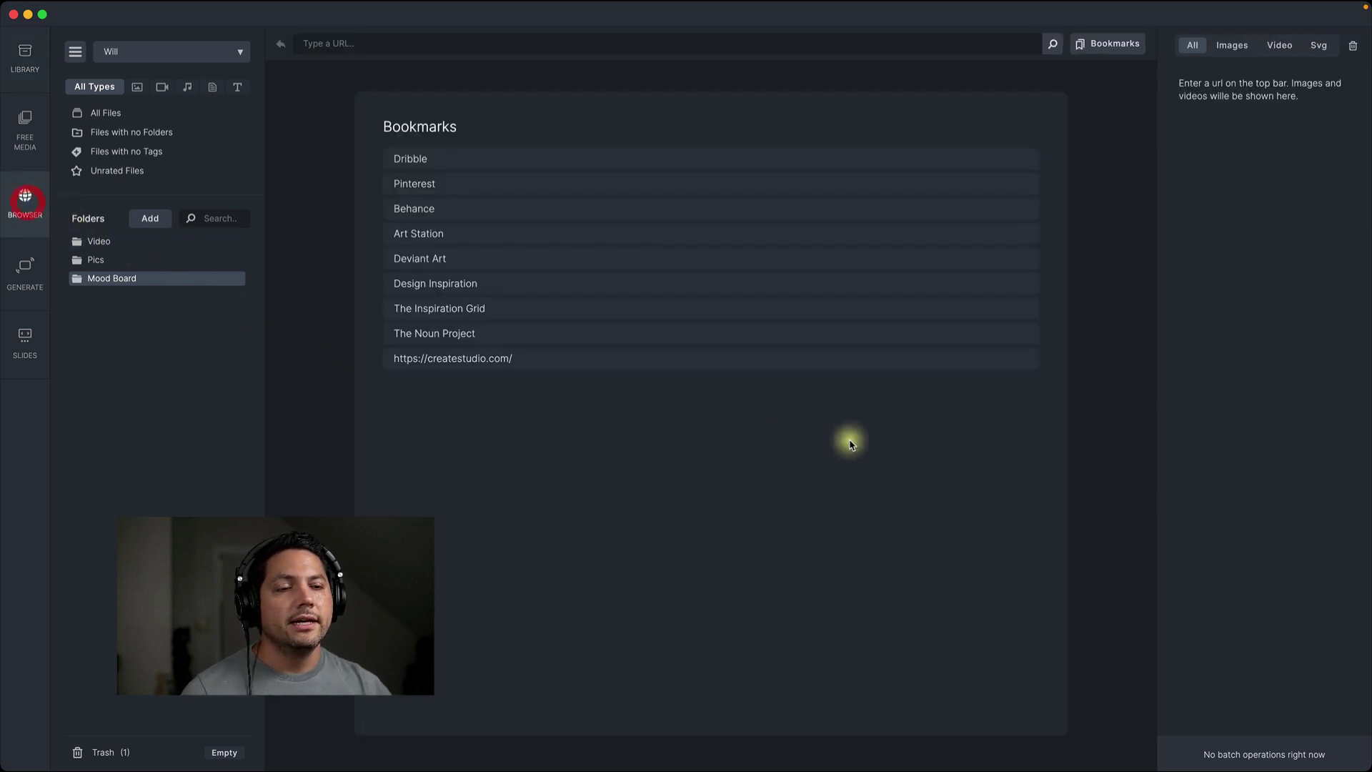